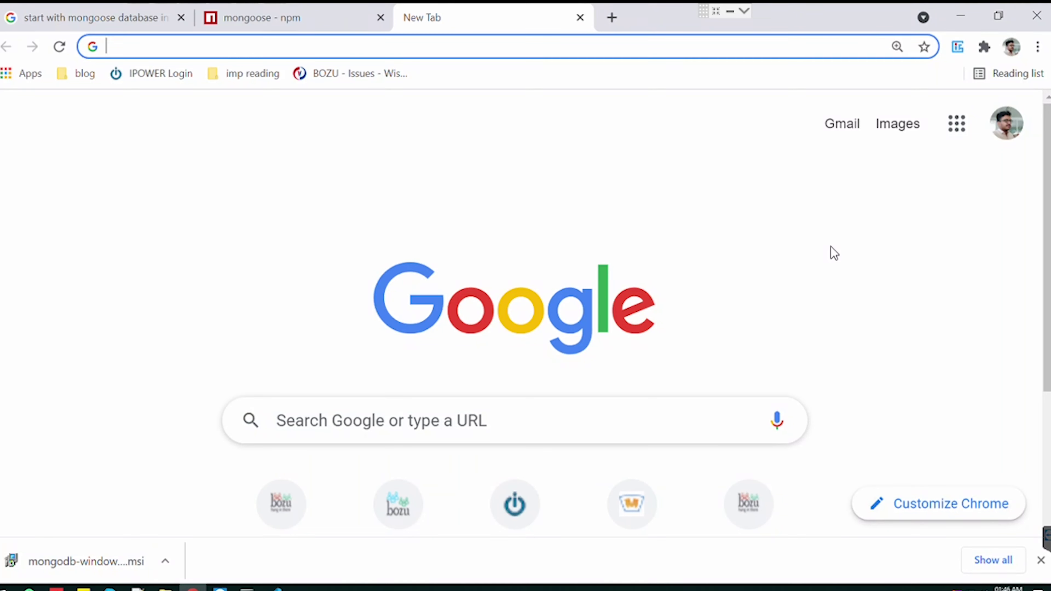
# Search Google for 'mongodb' and scroll down to the official mongodb.com result
pyautogui.click(545, 47)
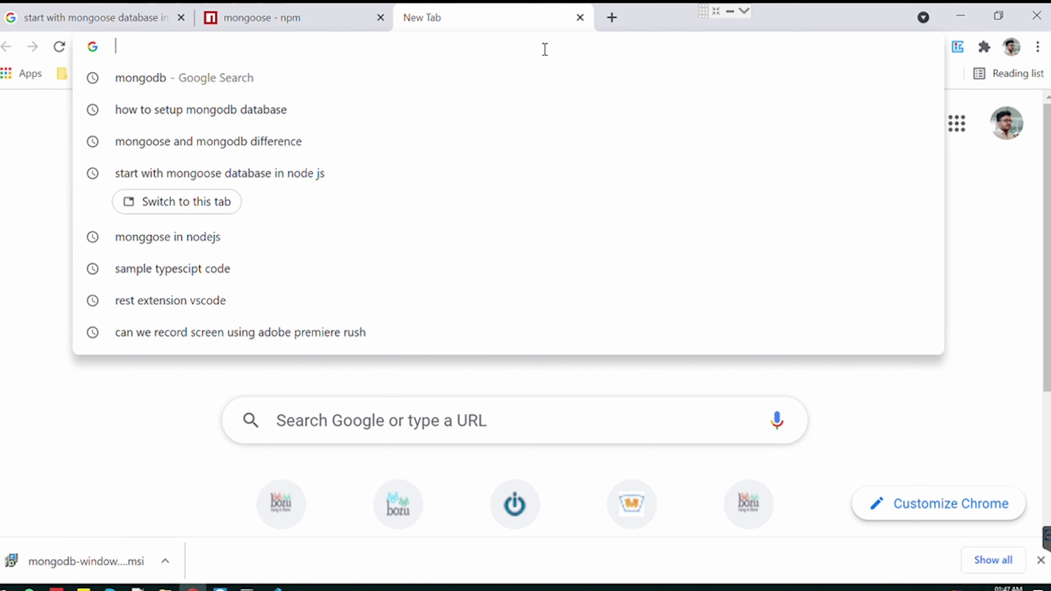
pyautogui.write('mongo')
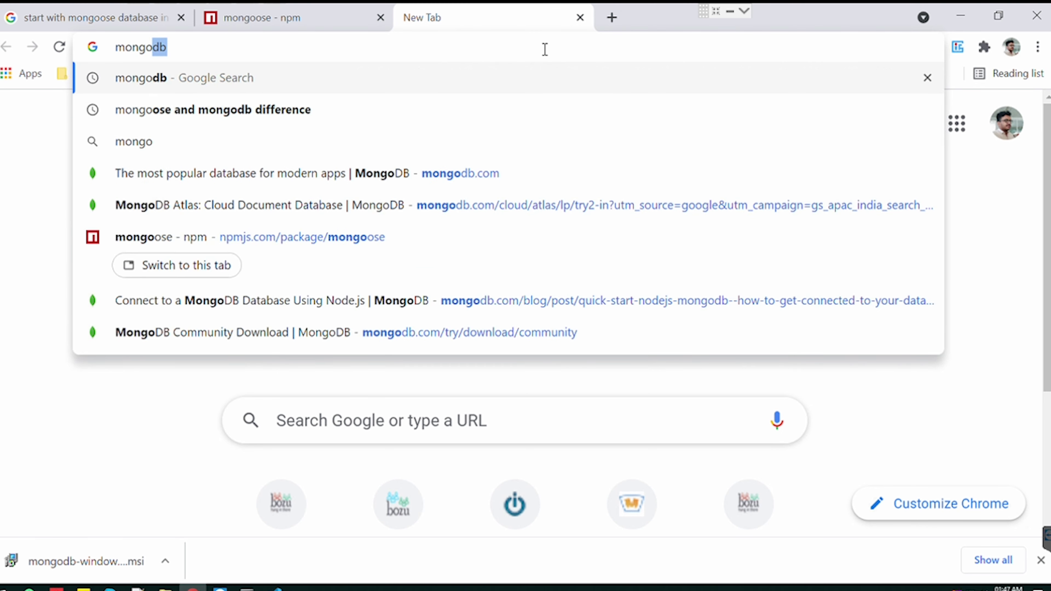
pyautogui.write('db')
pyautogui.press('Return')
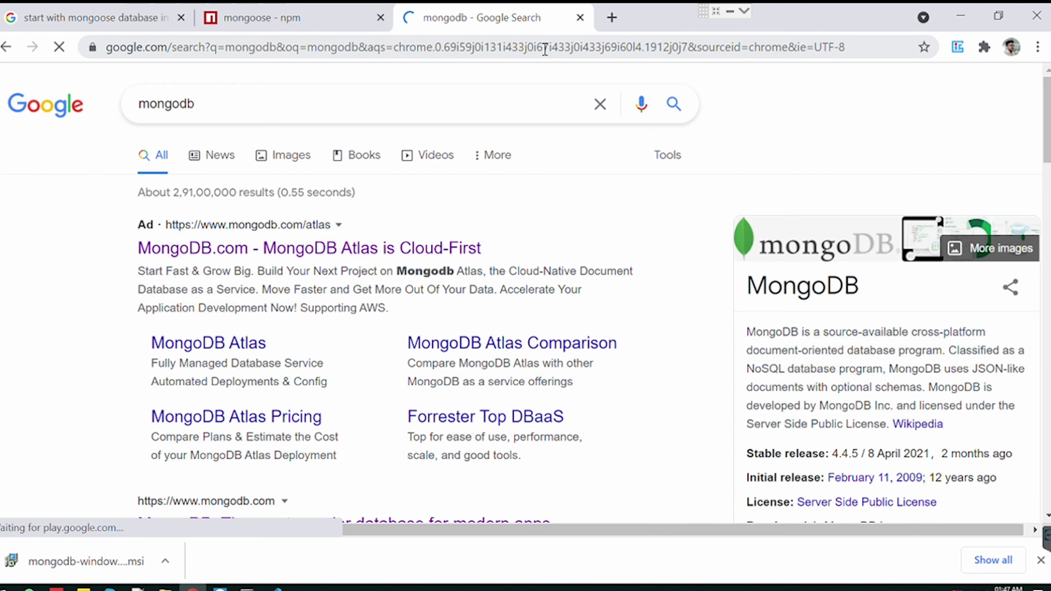
pyautogui.scroll(-3, 326, 443)
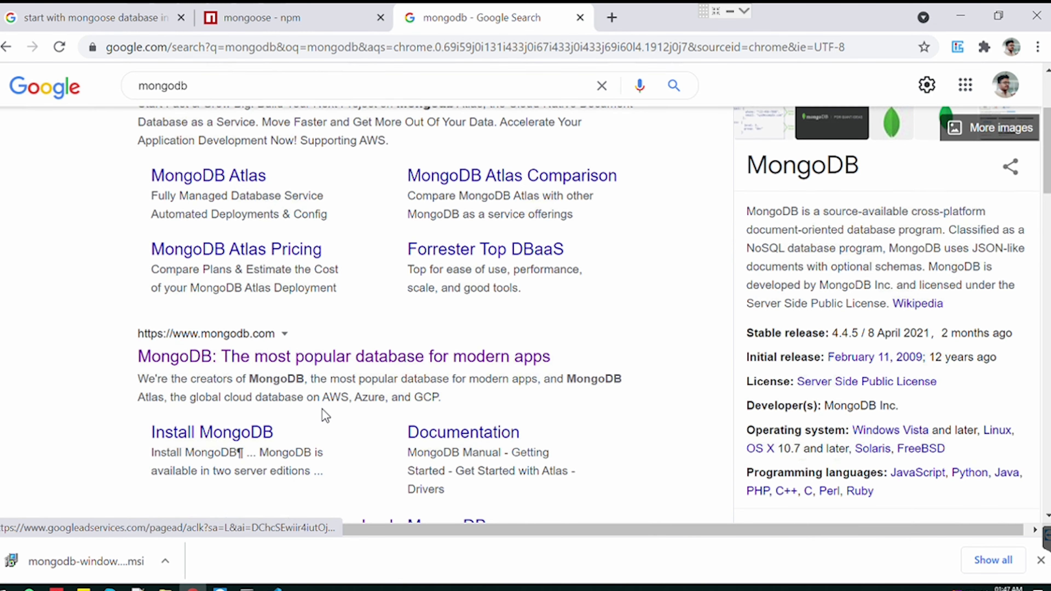
# Go to mongodb.com and open the Community Server download page
pyautogui.click(262, 358)
pyautogui.moveTo(211, 131)
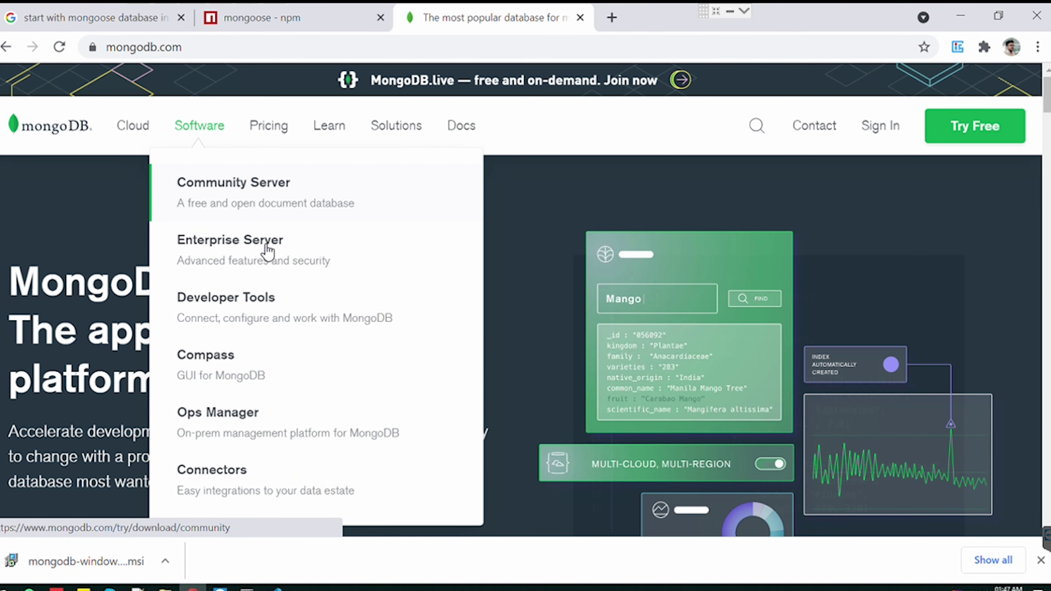
pyautogui.click(253, 187)
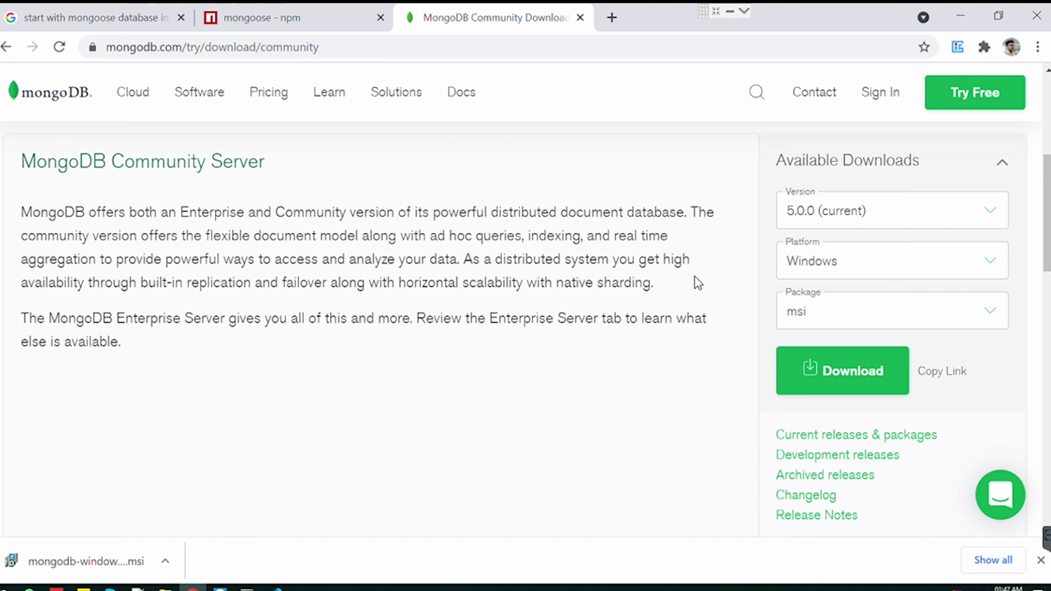
# Choose version 5.0.0 (current), platform Windows and package msi for the download
pyautogui.click(999, 219)
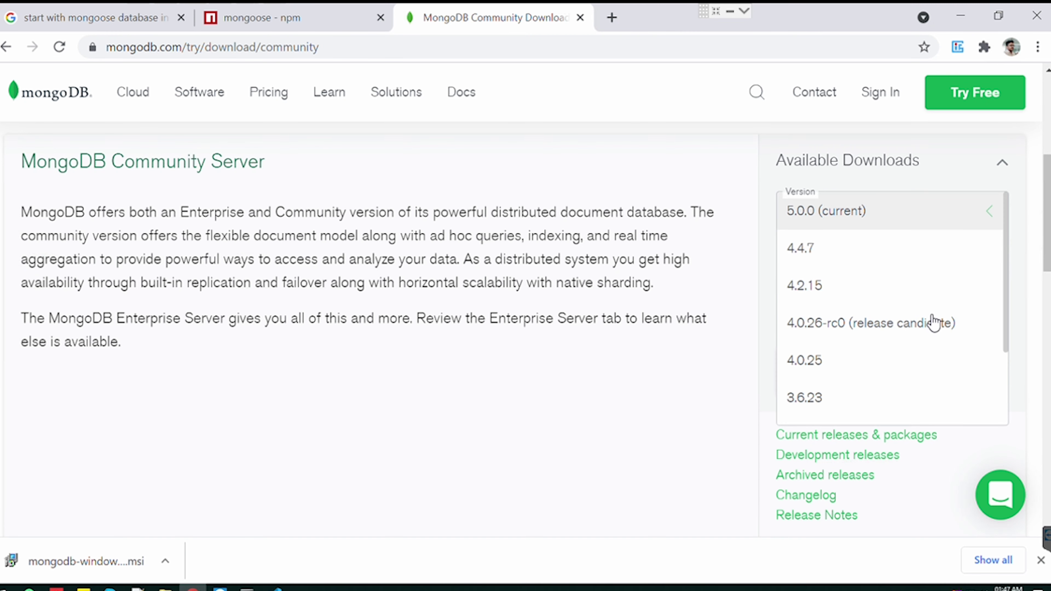
pyautogui.scroll(-3, 905, 356)
pyautogui.scroll(3, 904, 356)
pyautogui.click(858, 220)
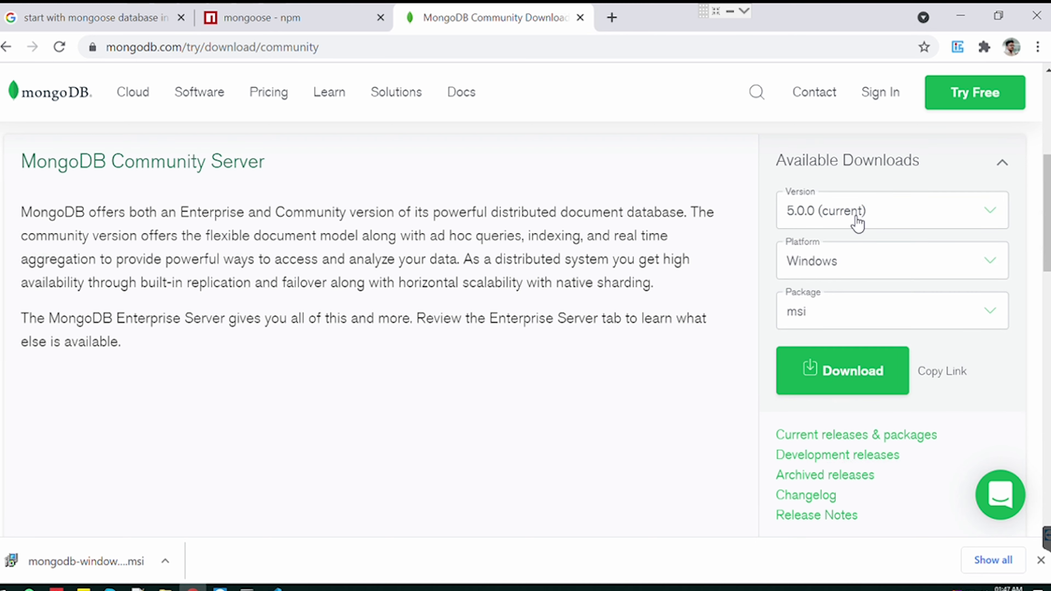
pyautogui.click(919, 271)
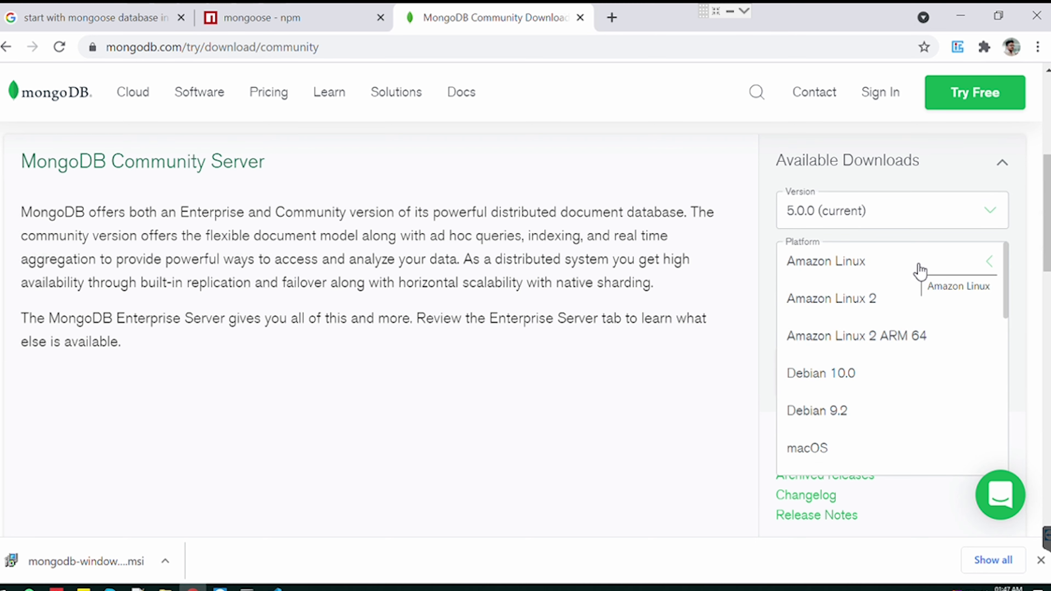
pyautogui.scroll(-6, 919, 272)
pyautogui.scroll(2, 919, 271)
pyautogui.scroll(5, 919, 271)
pyautogui.click(741, 283)
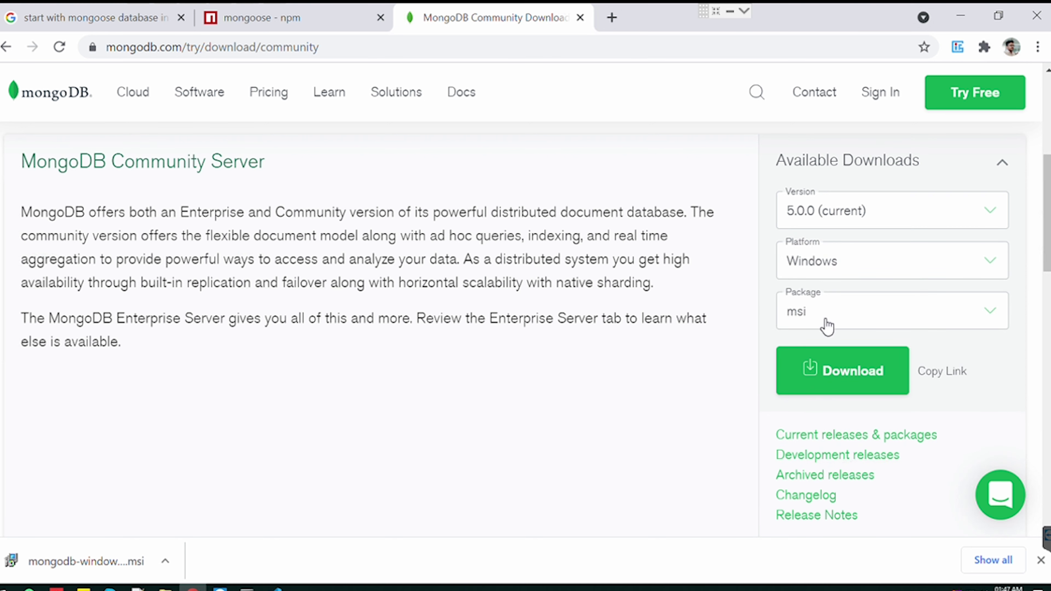
pyautogui.click(814, 328)
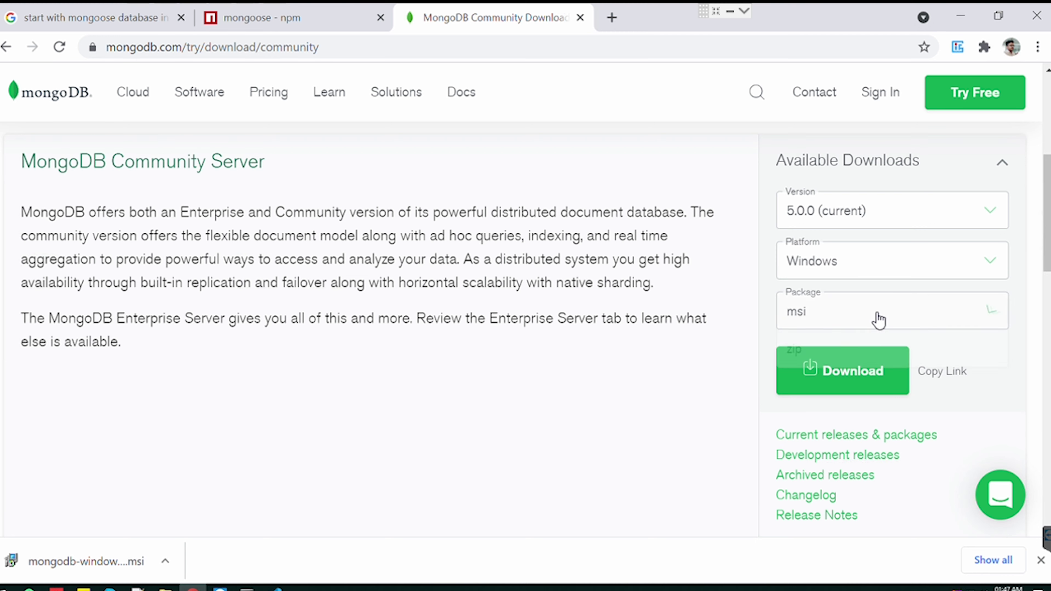
pyautogui.click(722, 348)
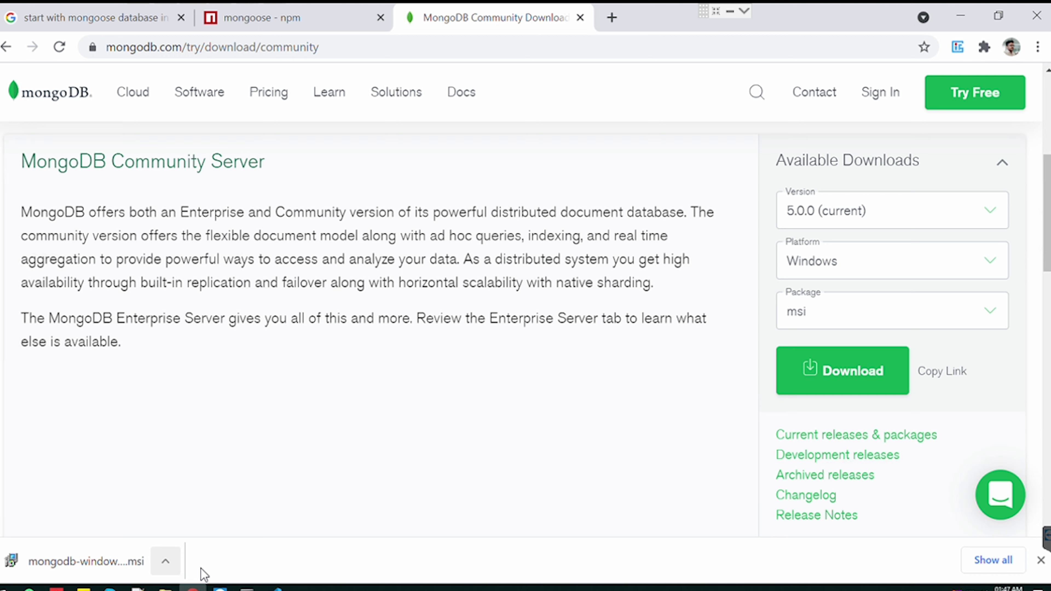
# Launch the downloaded MongoDB 5.0.0 msi from Downloads and pass the welcome page
pyautogui.moveTo(165, 586)
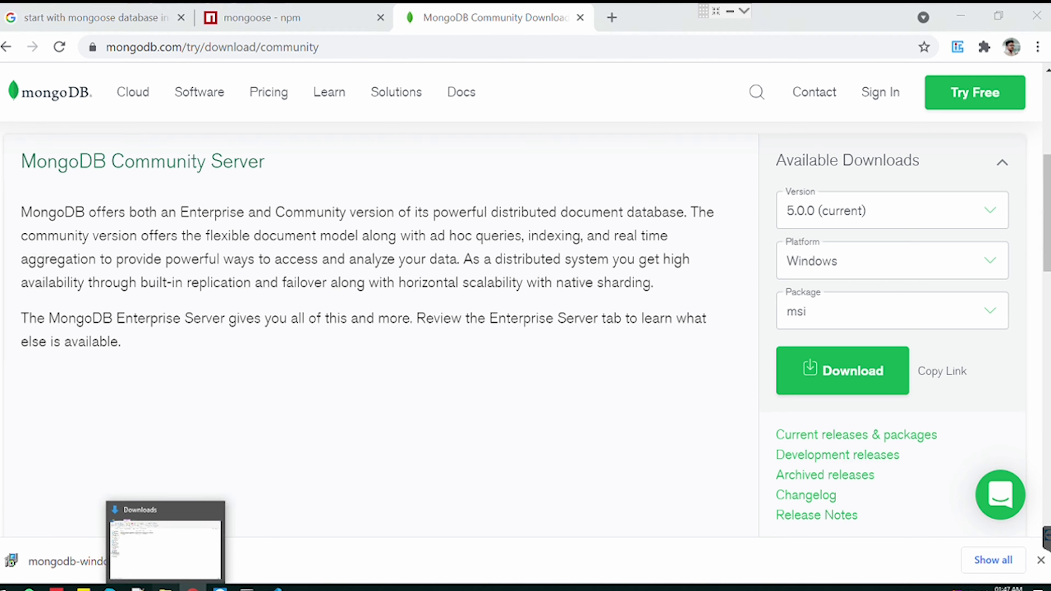
pyautogui.click(164, 538)
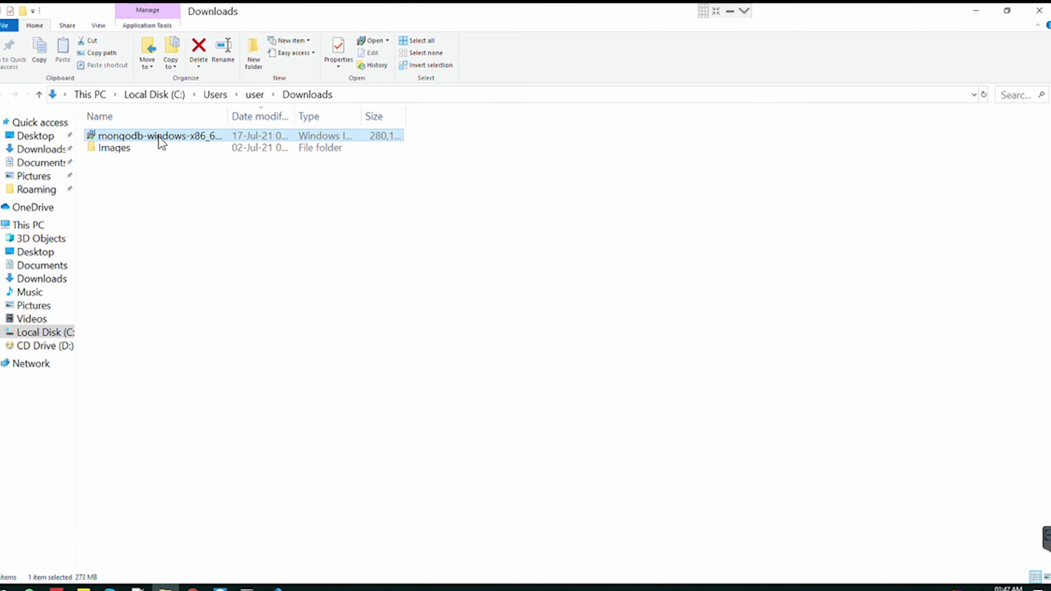
pyautogui.doubleClick(169, 137)
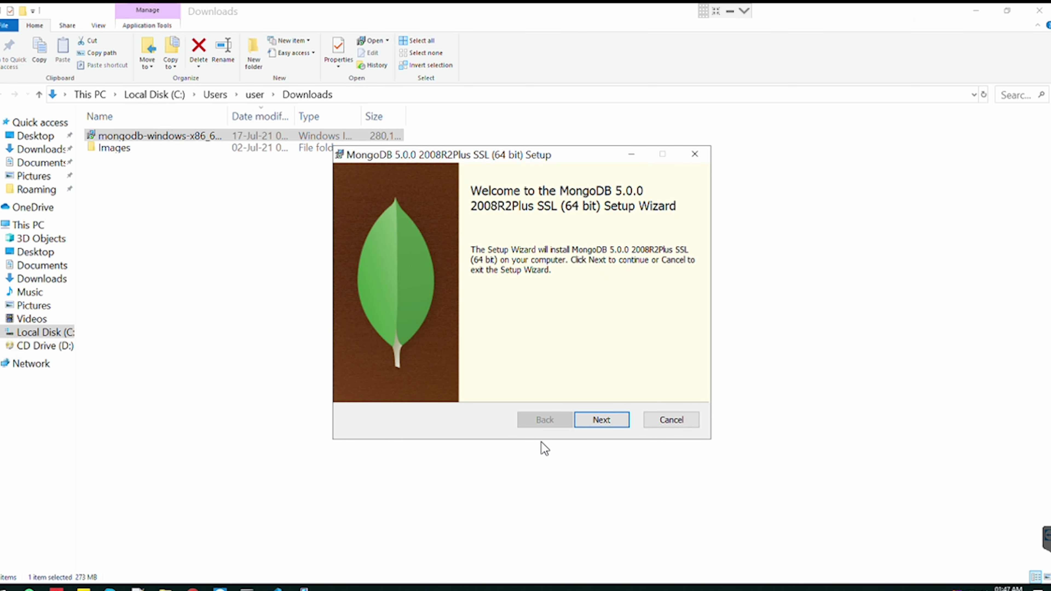
pyautogui.click(595, 422)
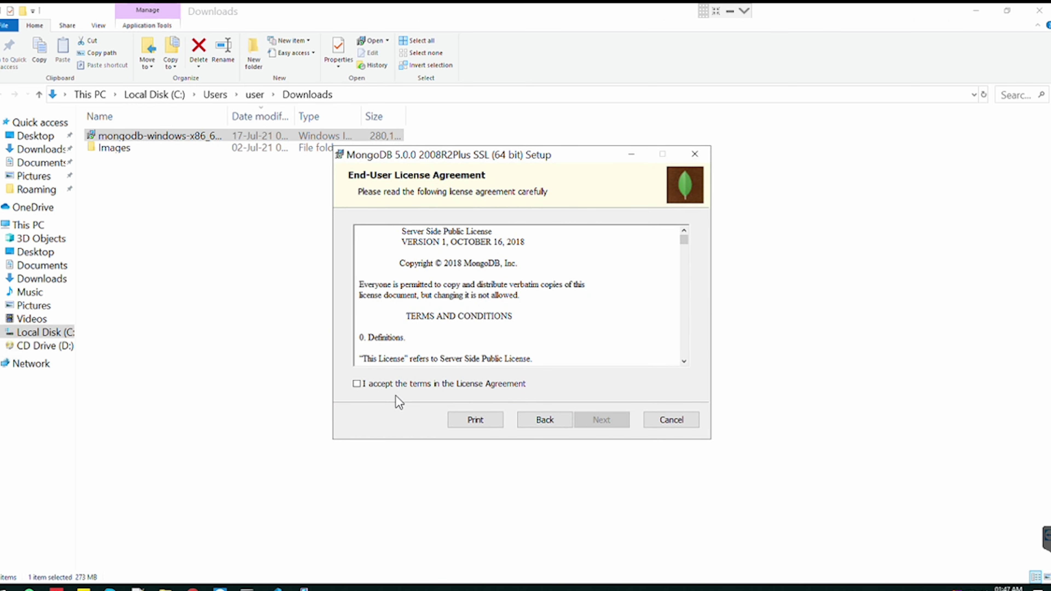
# Accept the license agreement and choose the Complete setup type
pyautogui.click(357, 383)
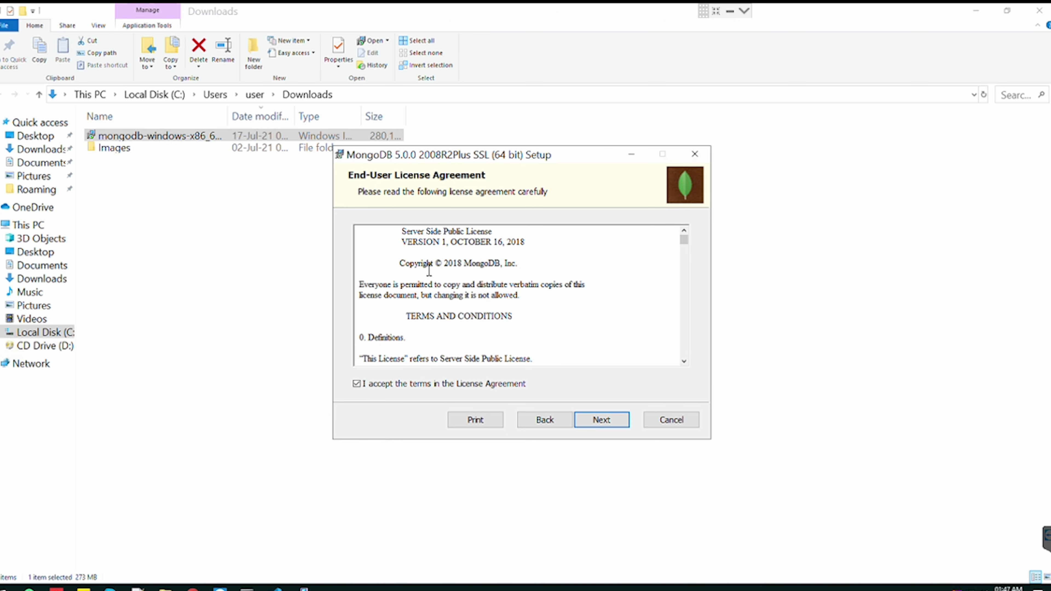
pyautogui.moveTo(398, 242); pyautogui.dragTo(484, 307)
pyautogui.scroll(-10, 484, 306)
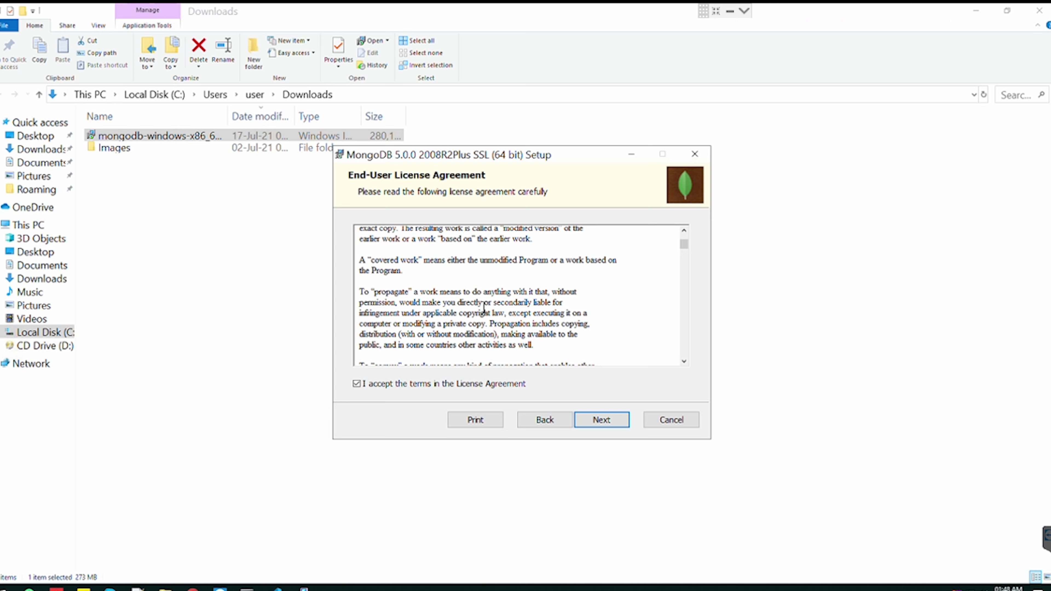
pyautogui.scroll(10, 534, 290)
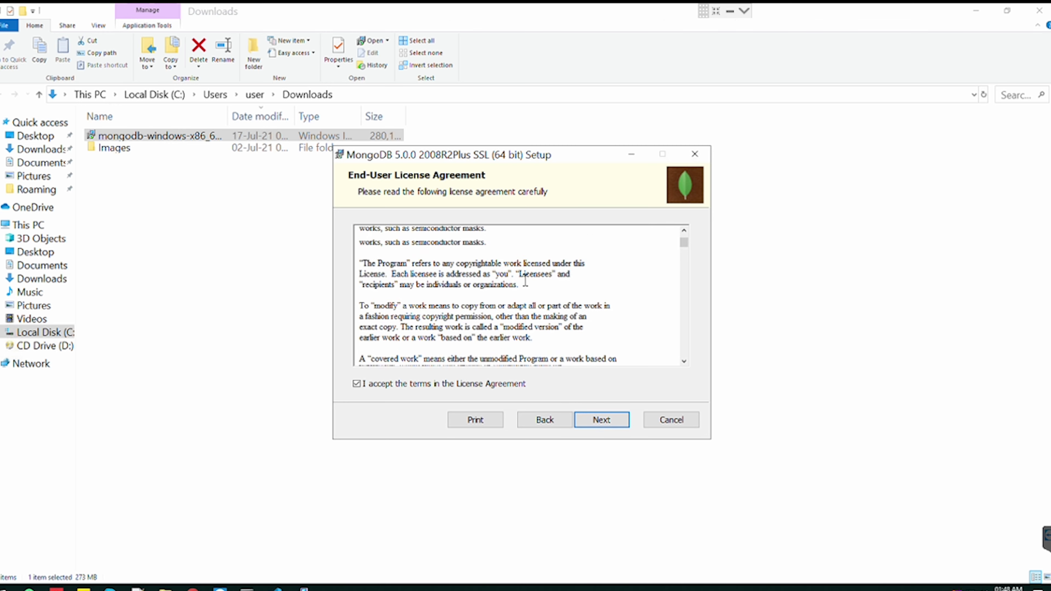
pyautogui.click(604, 420)
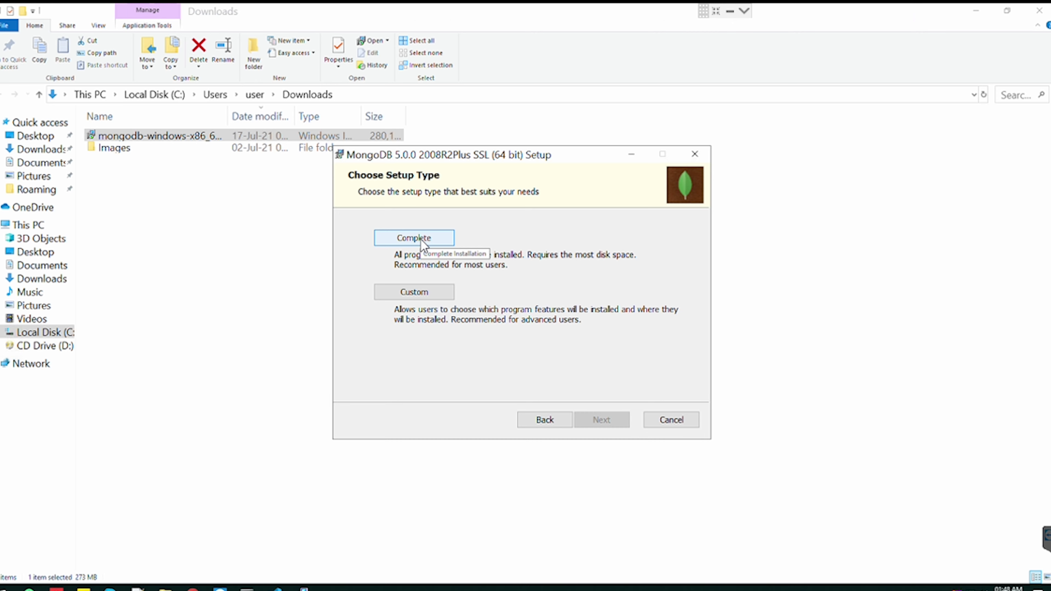
pyautogui.click(421, 239)
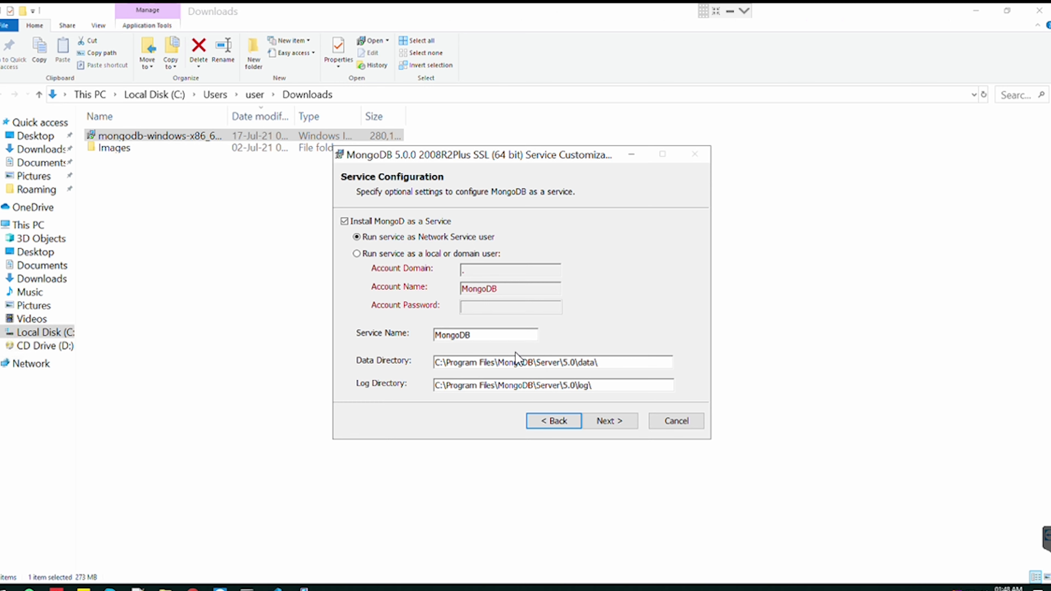
# Paste the data directory path C:\Program Files\MongoDB\Server\5.0\data\ into a Notepad++ note
pyautogui.click(601, 366)
pyautogui.hotkey('ctrl', 'a')
pyautogui.hotkey('ctrl', 'c')
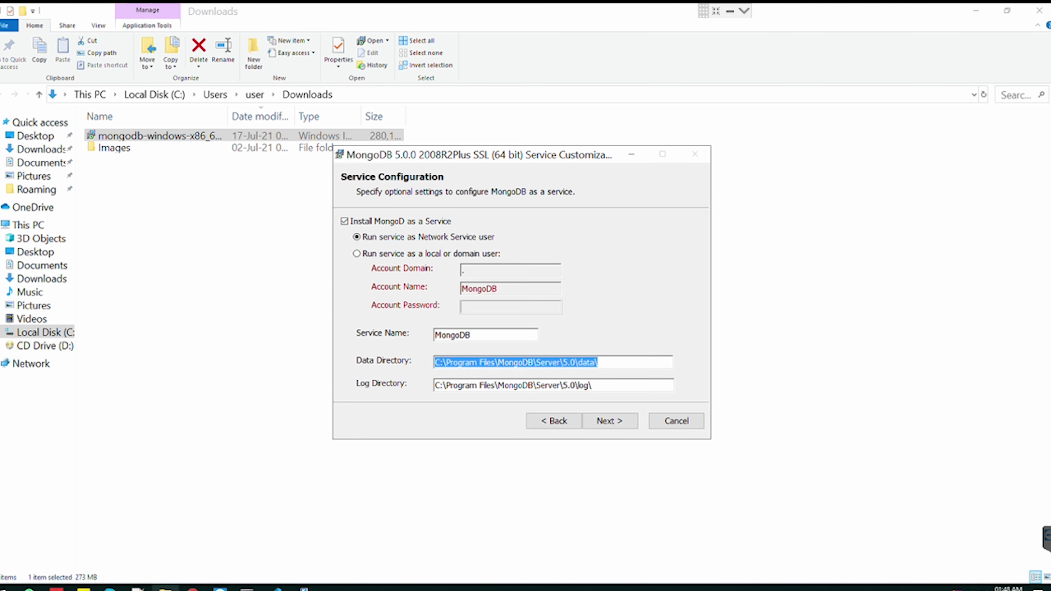
pyautogui.click(138, 588)
pyautogui.hotkey('ctrl', 'v')
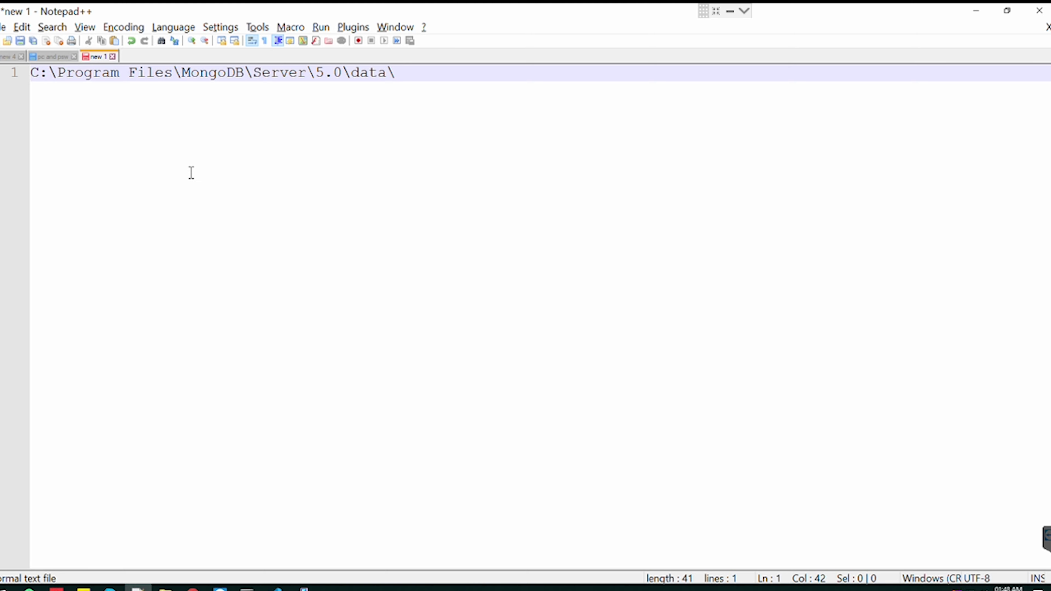
pyautogui.hotkey('alt', 'Tab')
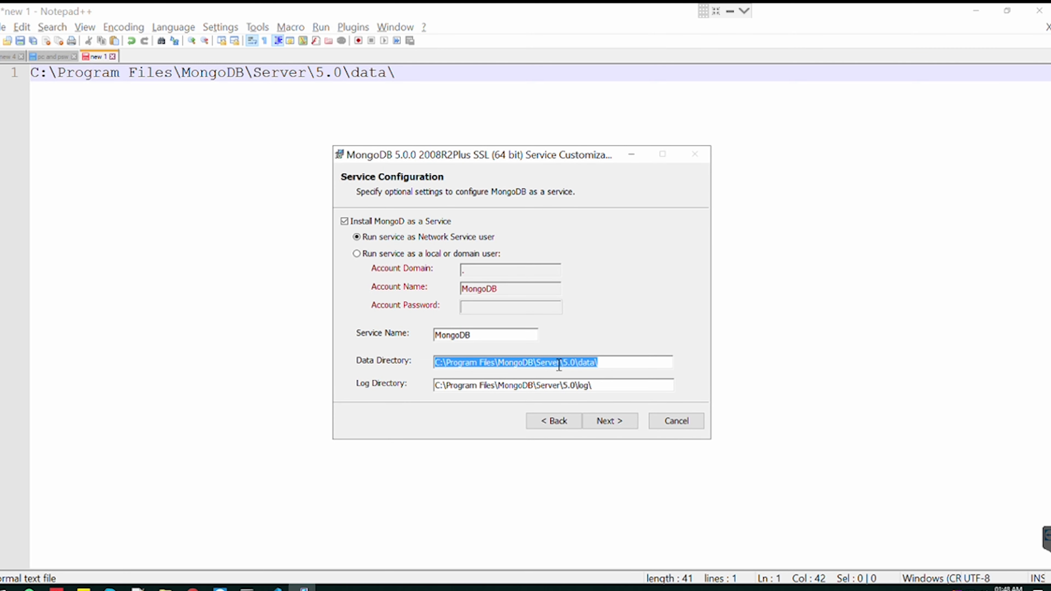
# Install MongoDB 5.0.0 without MongoDB Compass, approving the UAC prompt
pyautogui.click(600, 422)
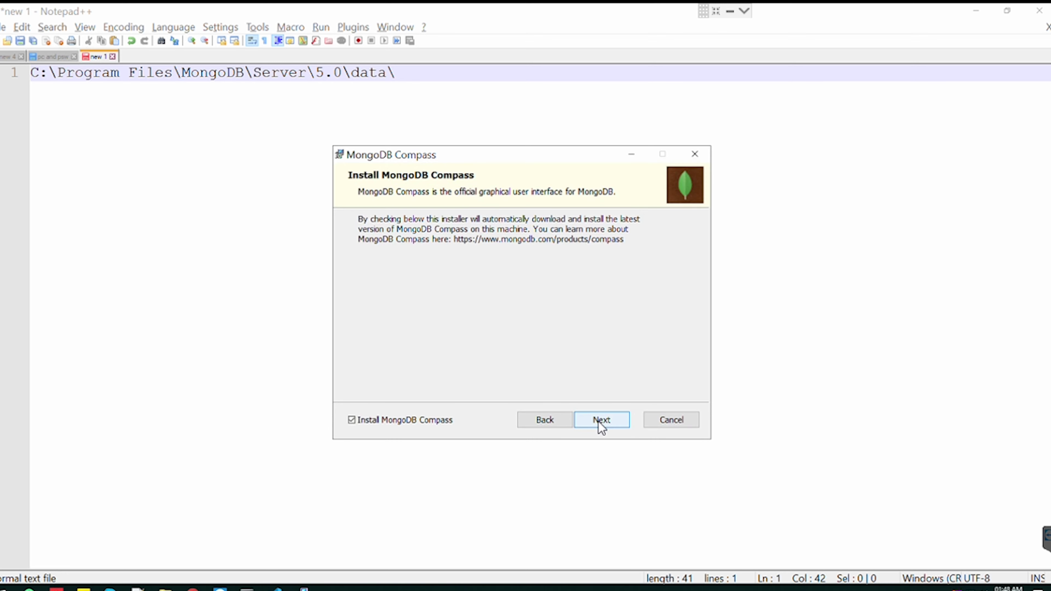
pyautogui.click(351, 420)
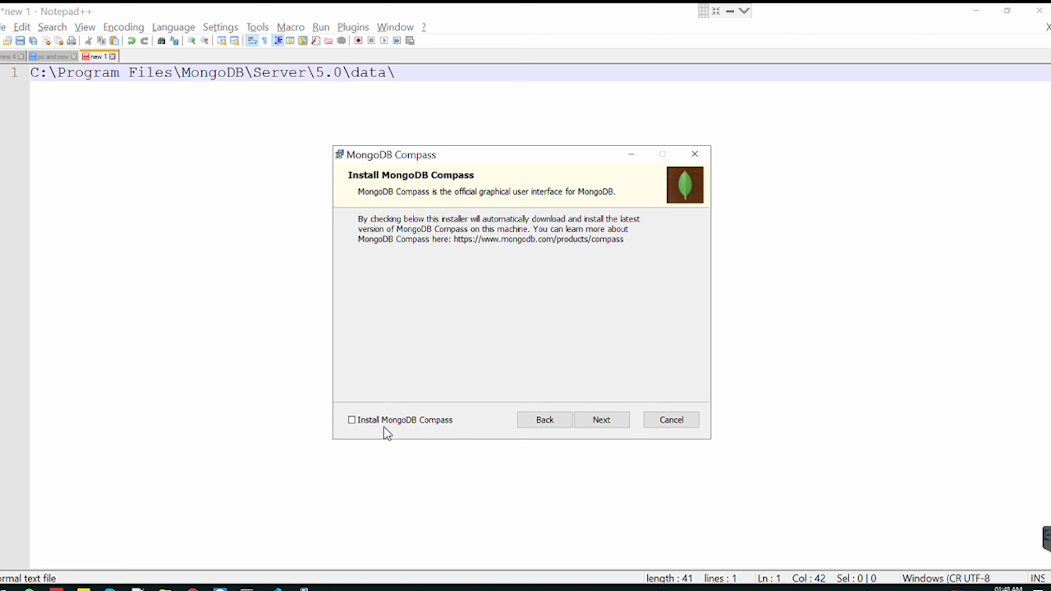
pyautogui.click(591, 423)
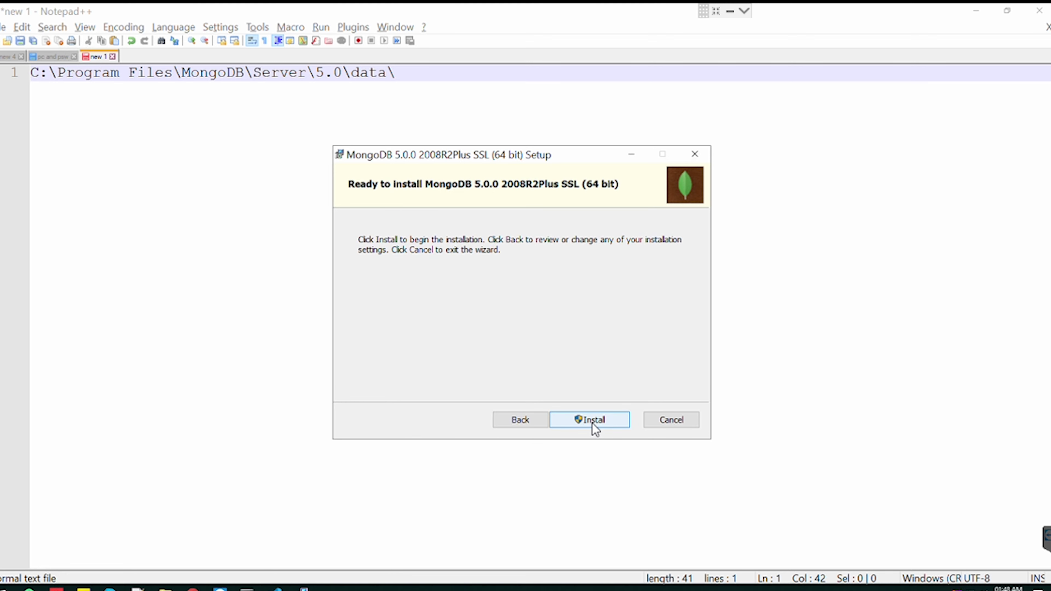
pyautogui.click(591, 423)
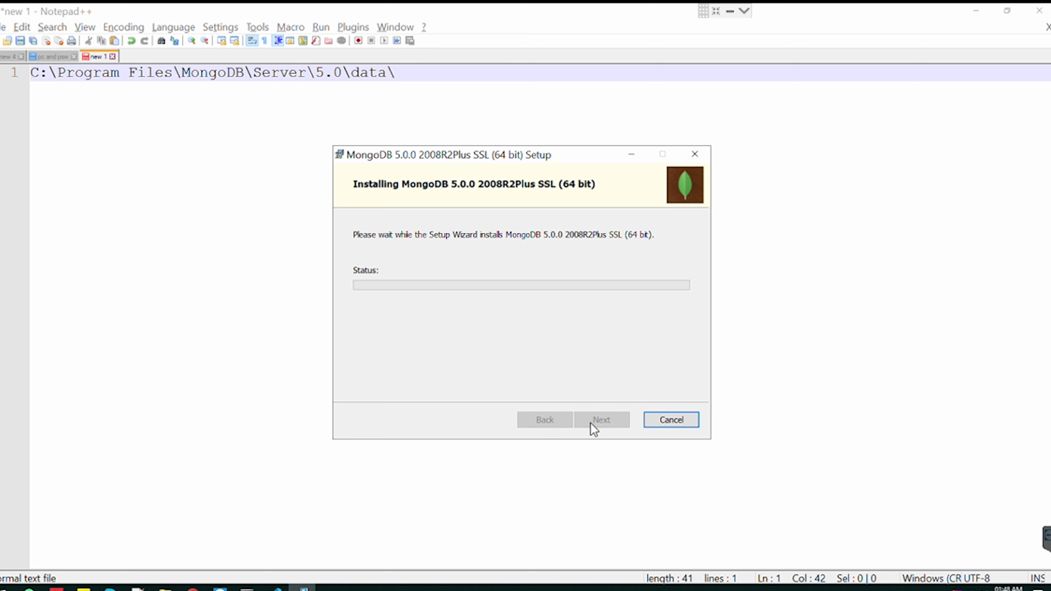
pyautogui.moveTo(523, 152); pyautogui.dragTo(463, 146)
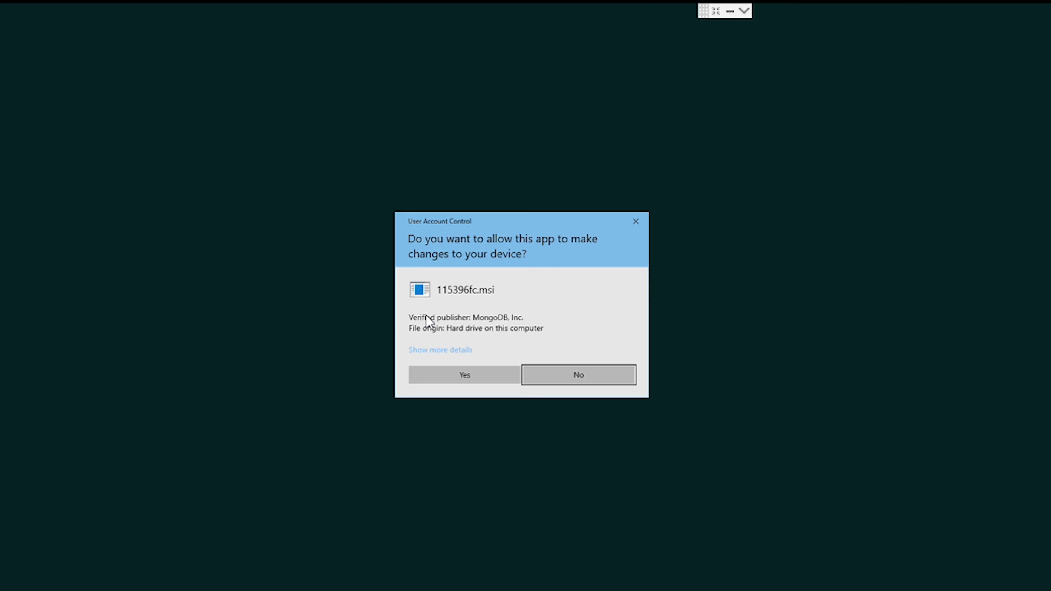
pyautogui.click(463, 376)
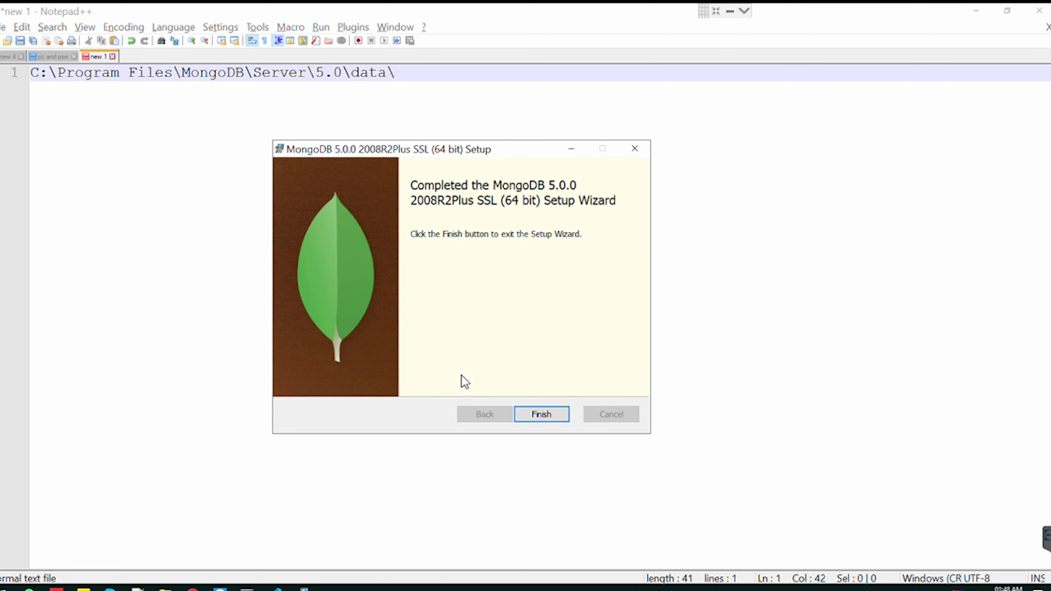
# Close the finished wizard and browse File Explorer to C:\Program Files\MongoDB
pyautogui.click(540, 414)
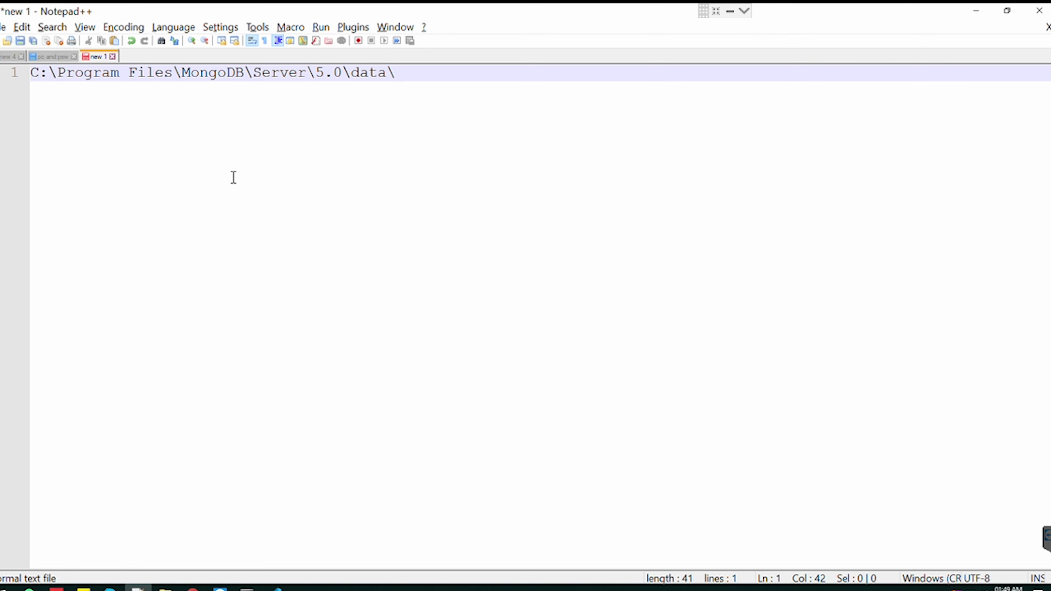
pyautogui.moveTo(67, 74); pyautogui.dragTo(244, 73)
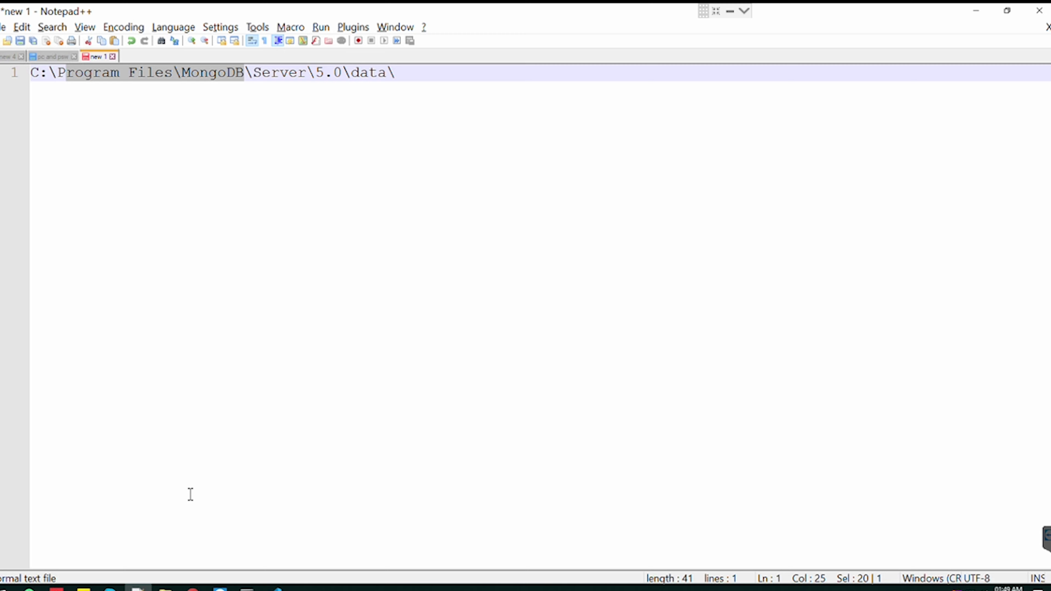
pyautogui.click(165, 588)
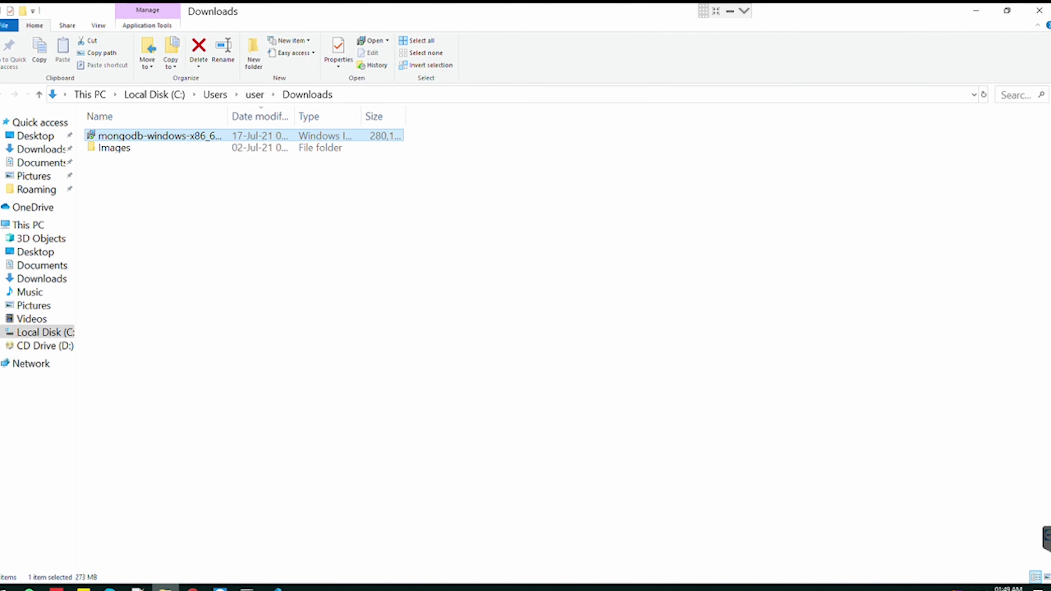
pyautogui.click(36, 228)
pyautogui.doubleClick(137, 242)
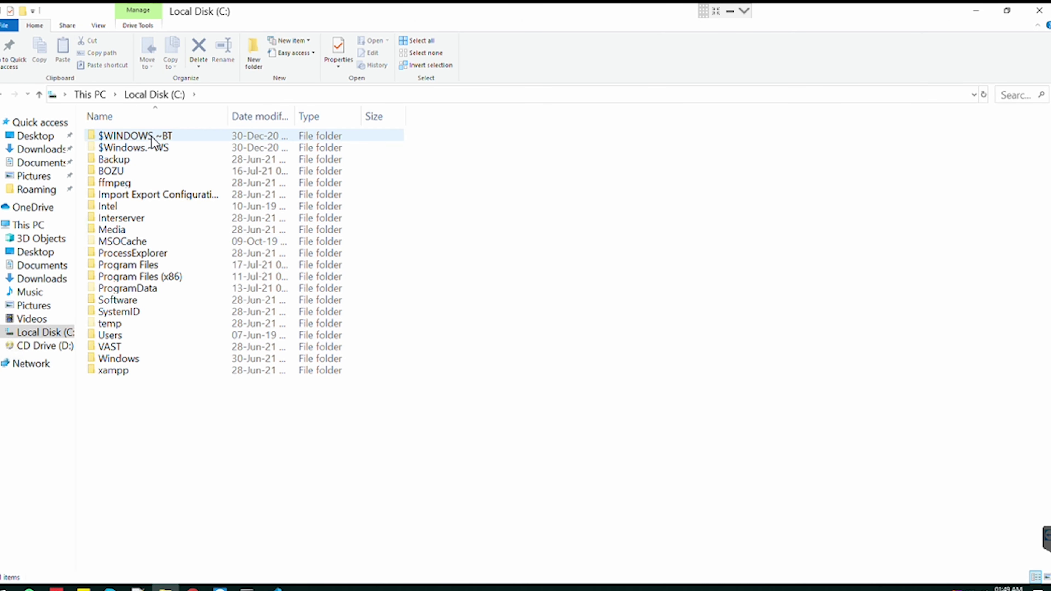
pyautogui.doubleClick(142, 267)
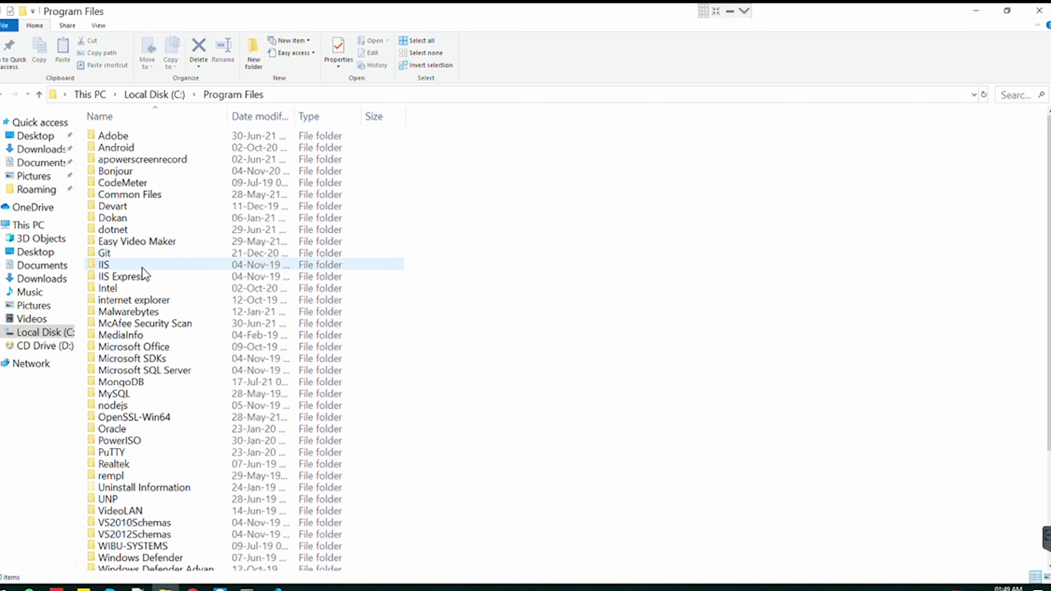
pyautogui.click(147, 166)
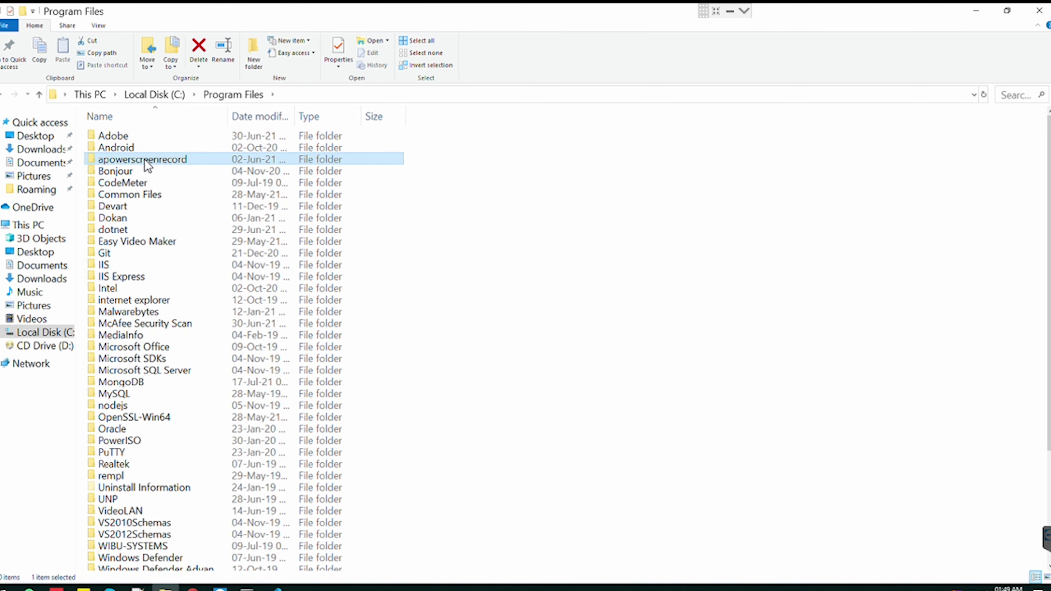
pyautogui.press('m')
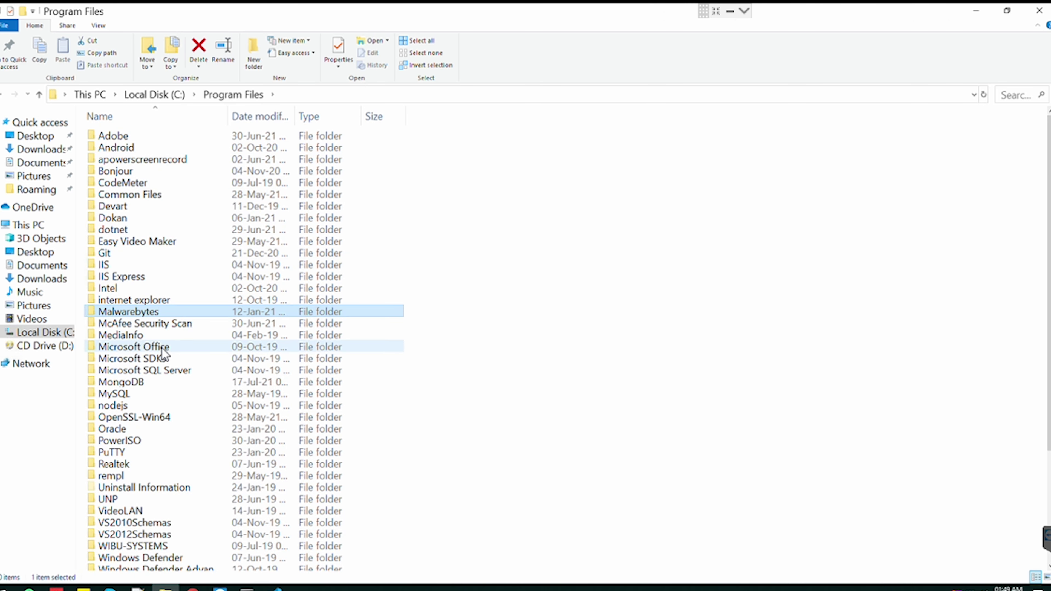
pyautogui.doubleClick(140, 383)
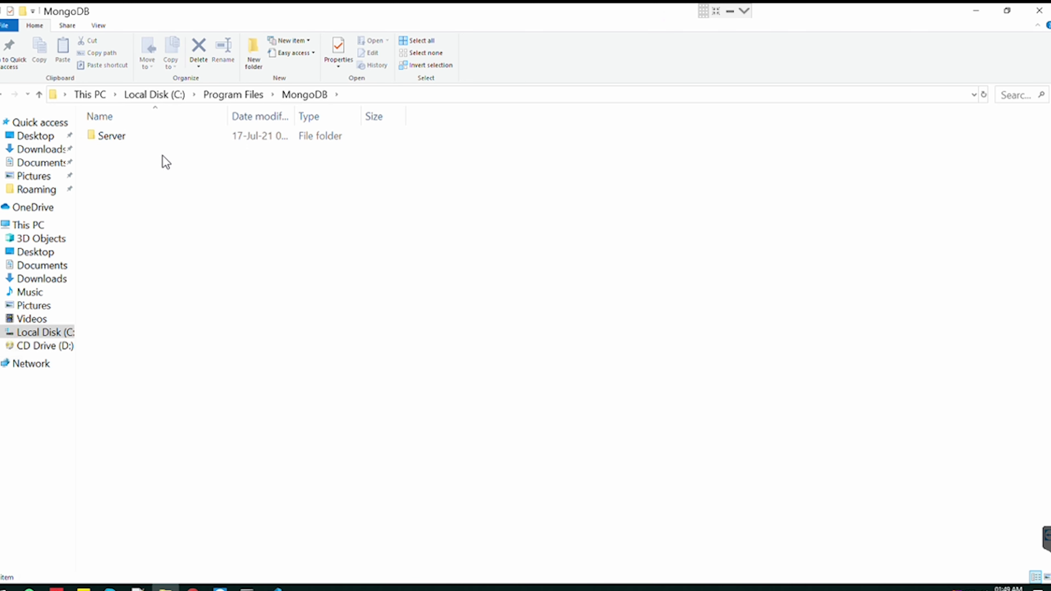
# Open Server\5.0\bin and display its seven files as large icons
pyautogui.doubleClick(132, 138)
pyautogui.doubleClick(134, 140)
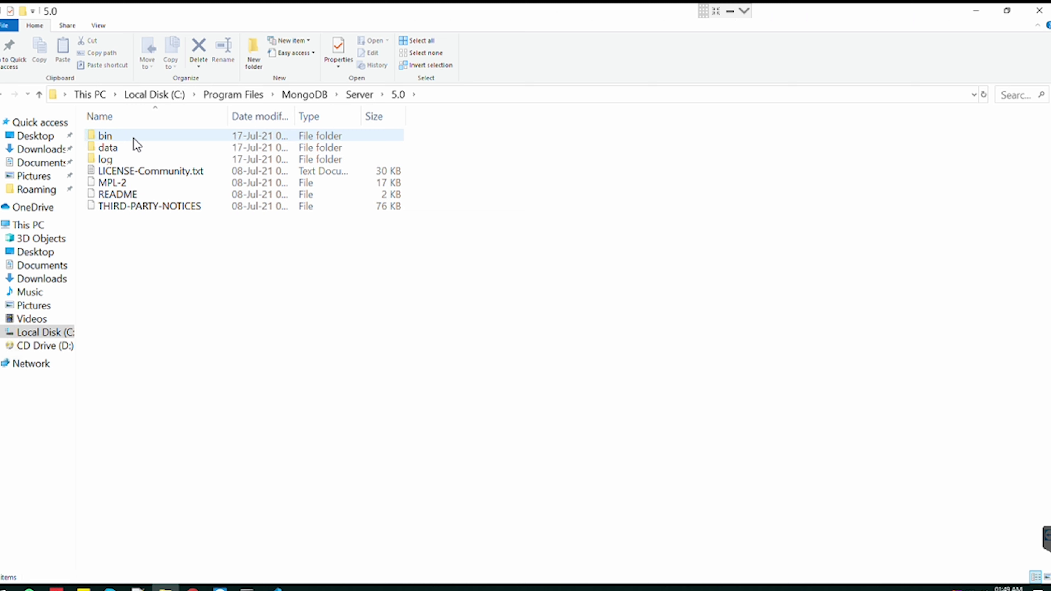
pyautogui.doubleClick(131, 151)
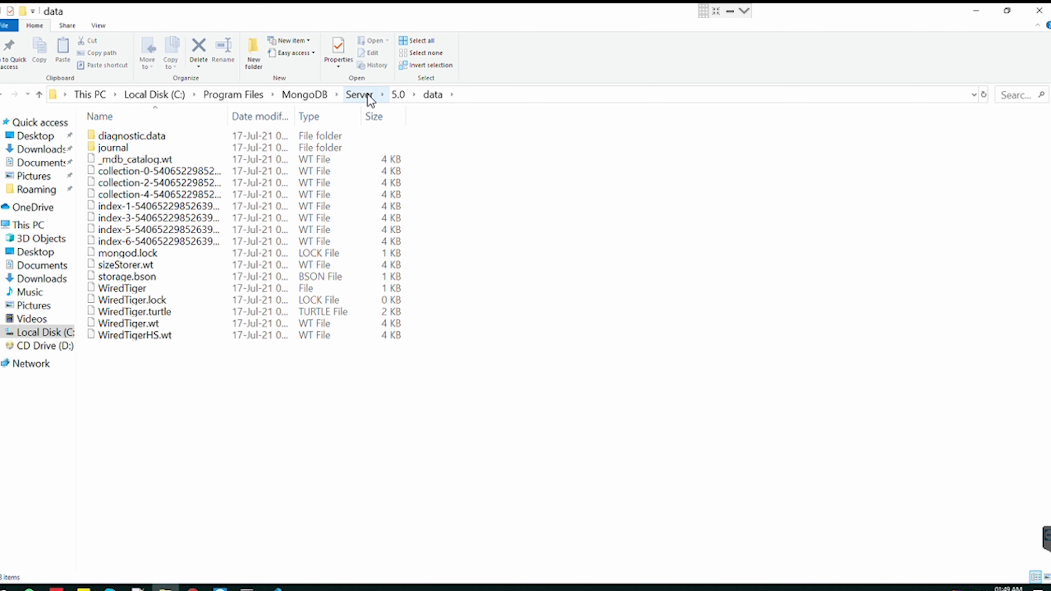
pyautogui.click(392, 98)
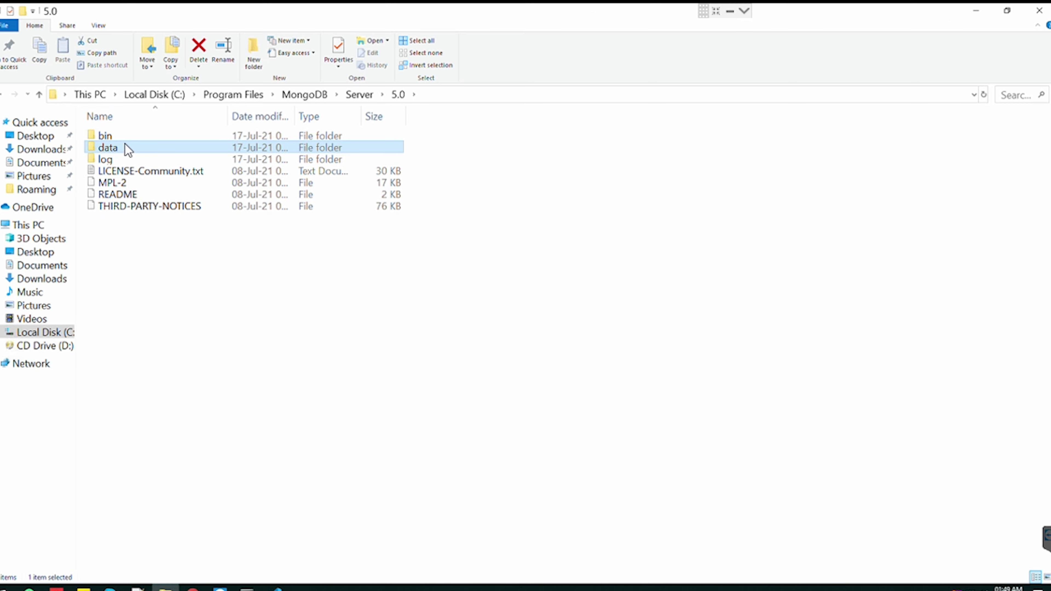
pyautogui.click(116, 136)
pyautogui.doubleClick(116, 137)
pyautogui.moveTo(141, 258); pyautogui.dragTo(116, 121)
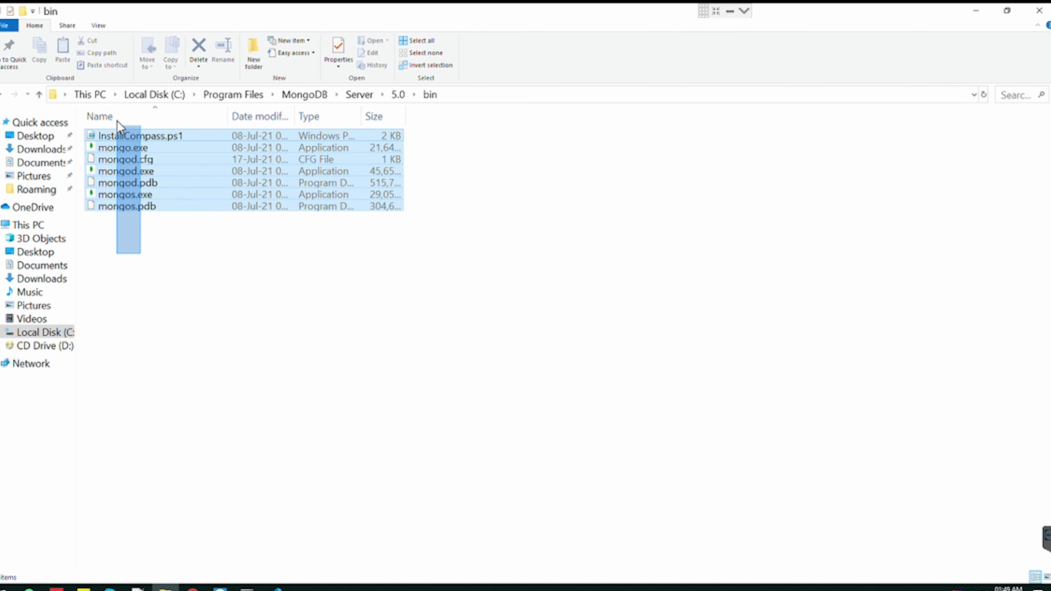
pyautogui.click(190, 213)
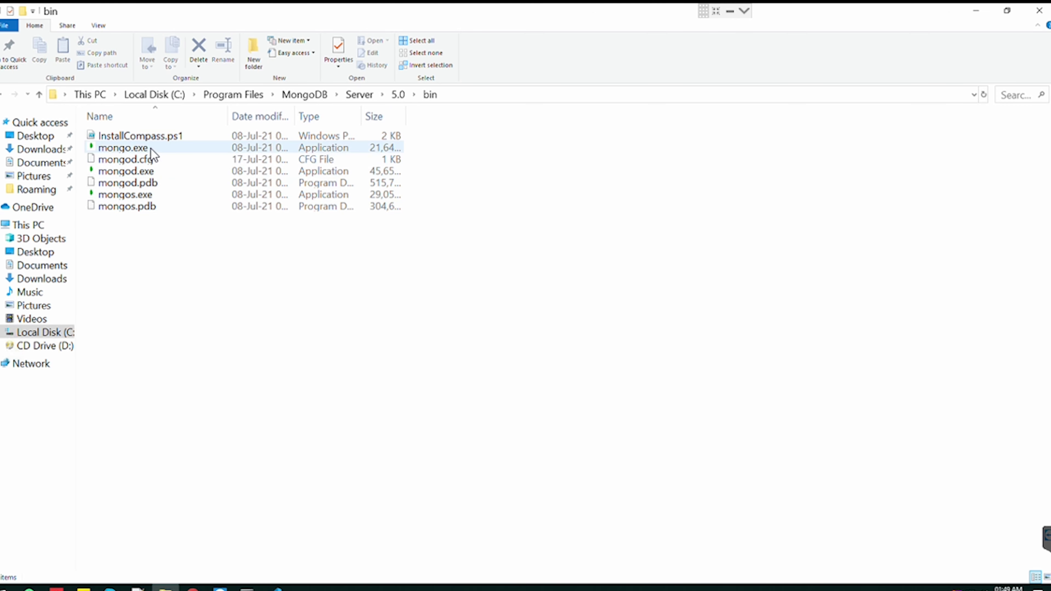
pyautogui.click(1046, 576)
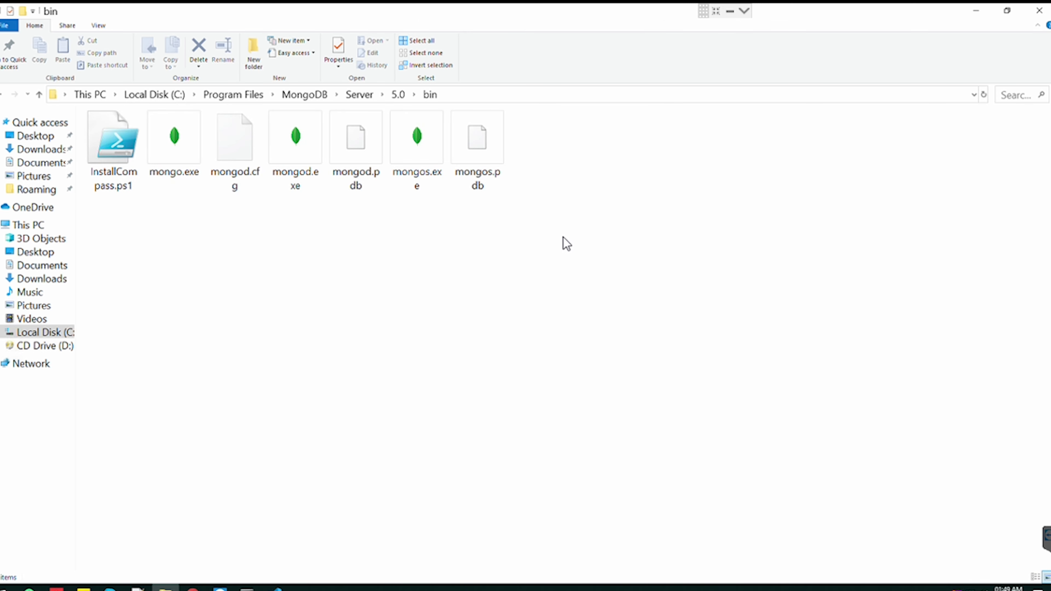
# Inspect mongo.exe and mongod.exe in the bin folder, then return to that window
pyautogui.click(163, 143)
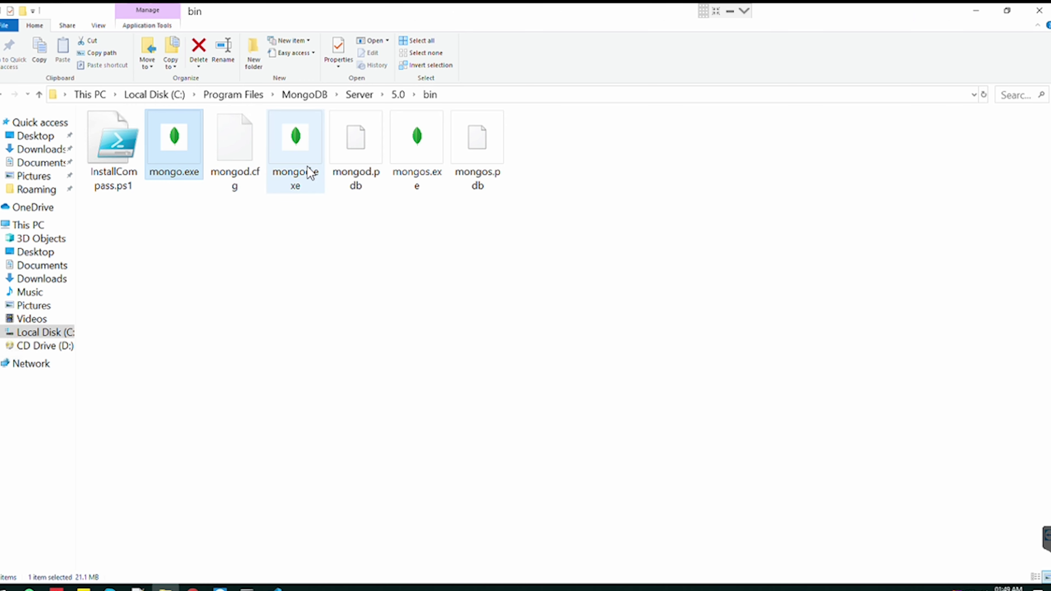
pyautogui.click(310, 181)
pyautogui.click(328, 389)
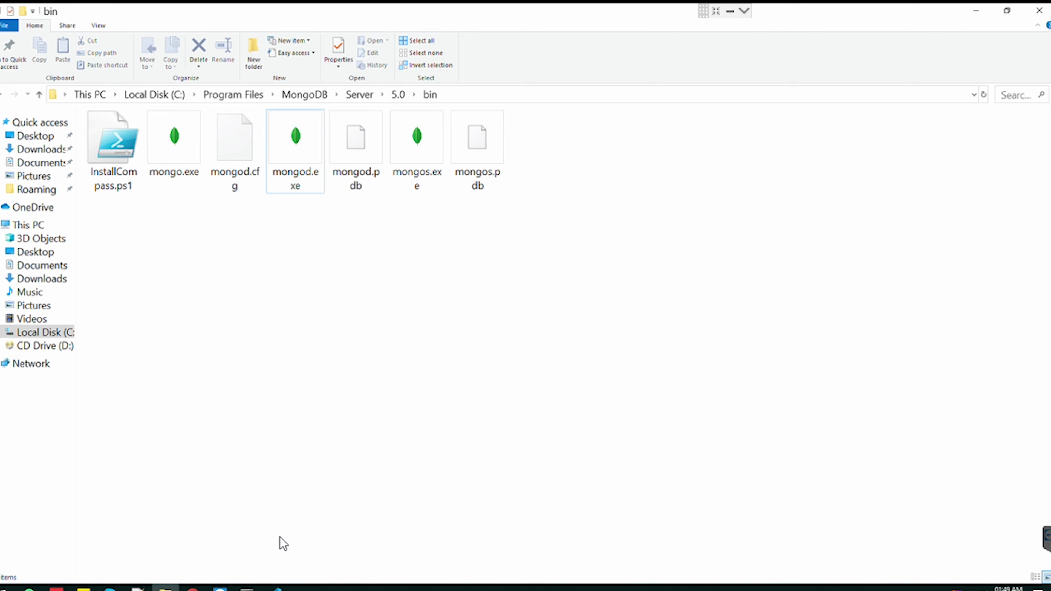
pyautogui.rightClick(237, 586)
pyautogui.click(235, 586)
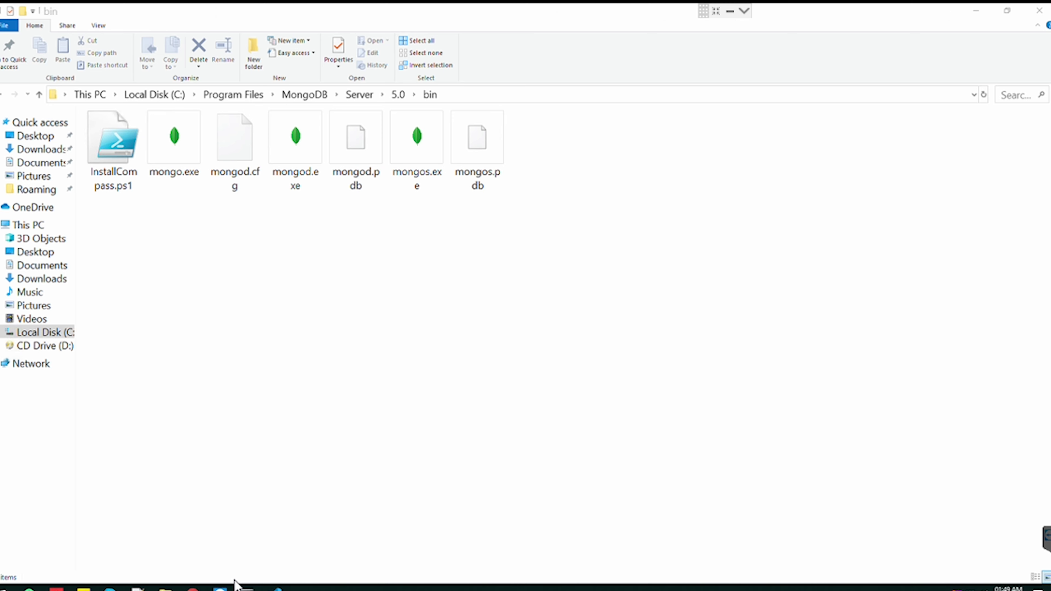
pyautogui.click(233, 444)
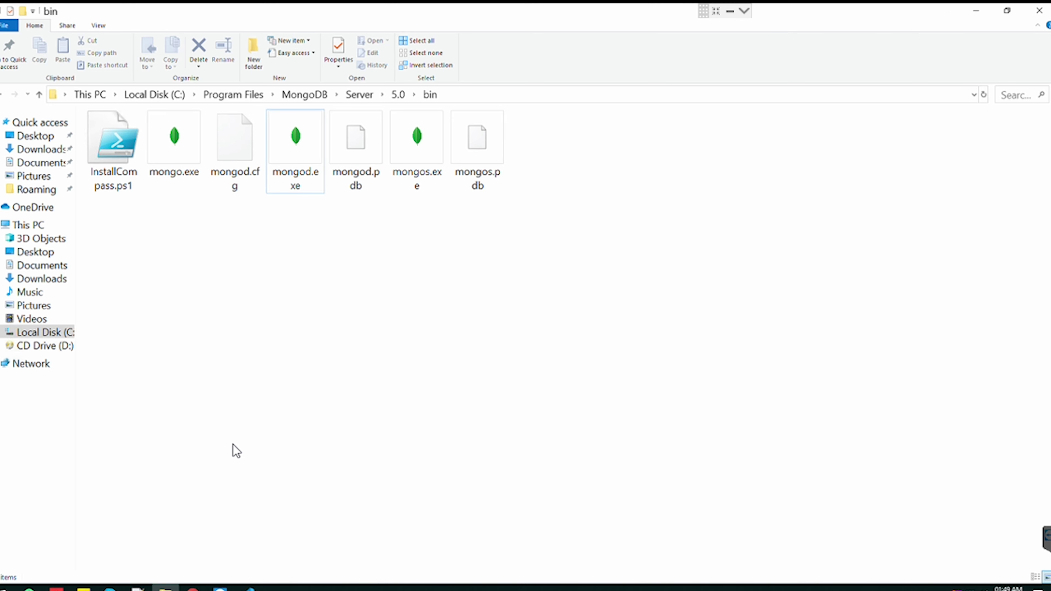
# Open and close a Run-launched command window, then select the bin folder's path in the address bar
pyautogui.press('super+r')
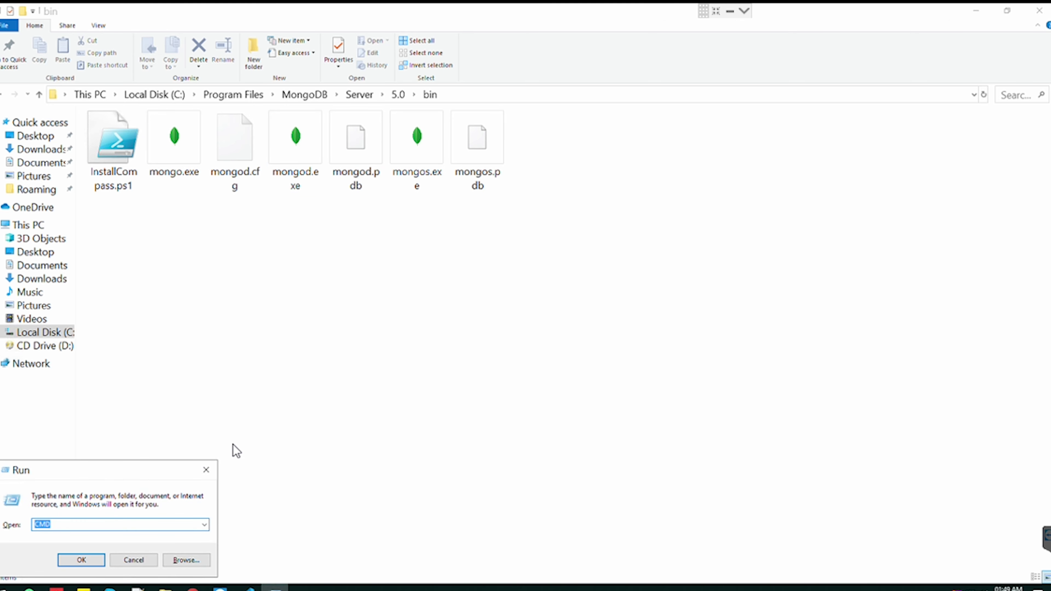
pyautogui.press('Return')
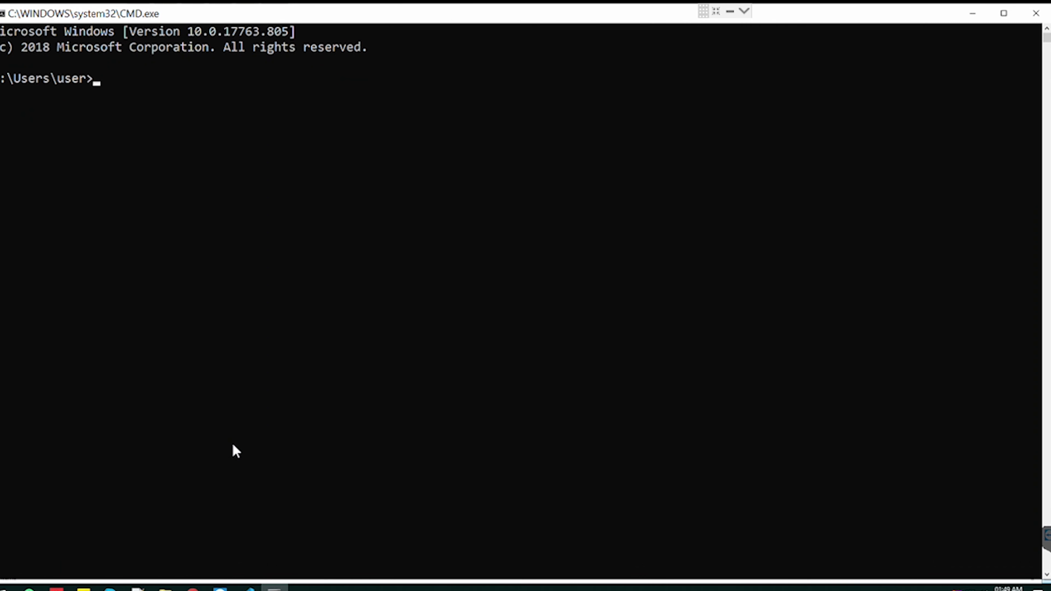
pyautogui.moveTo(310, 4); pyautogui.dragTo(342, 200)
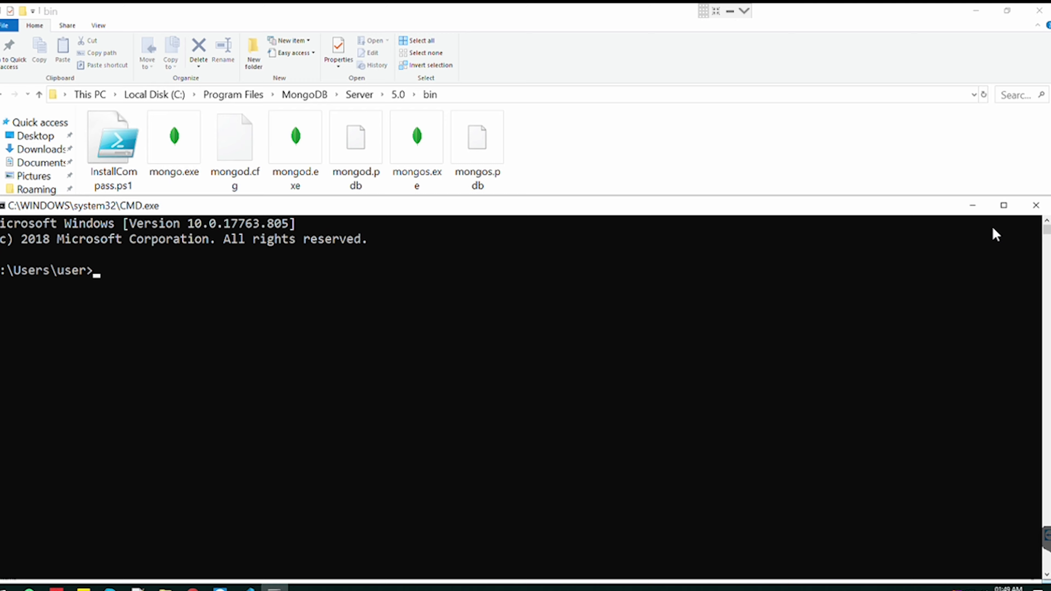
pyautogui.click(1036, 205)
pyautogui.click(519, 95)
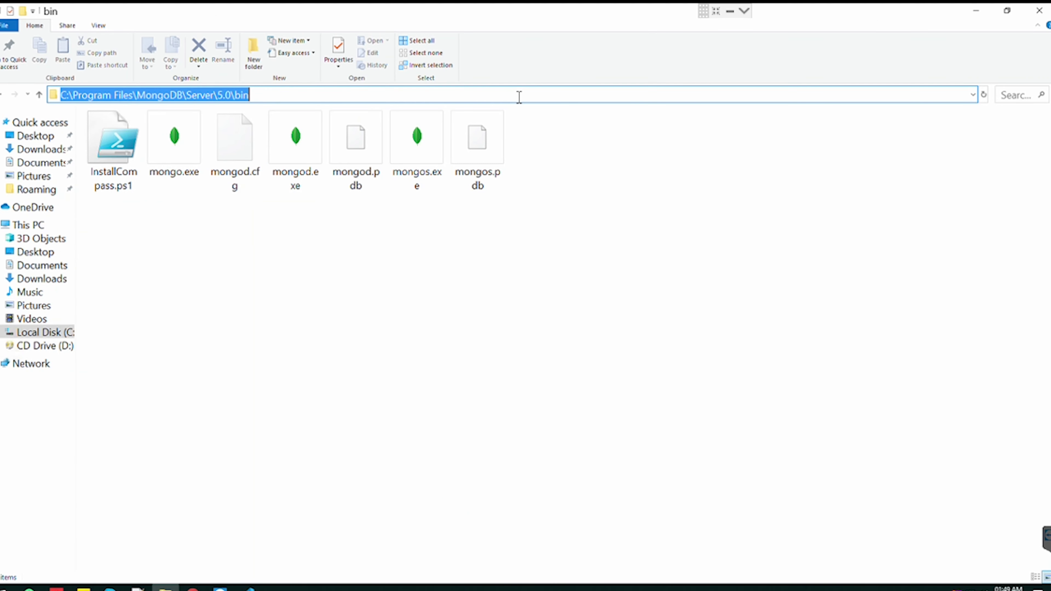
# Open cmd from the bin folder's address bar and run mongo.exe --version
pyautogui.write('cmd')
pyautogui.press('Return')
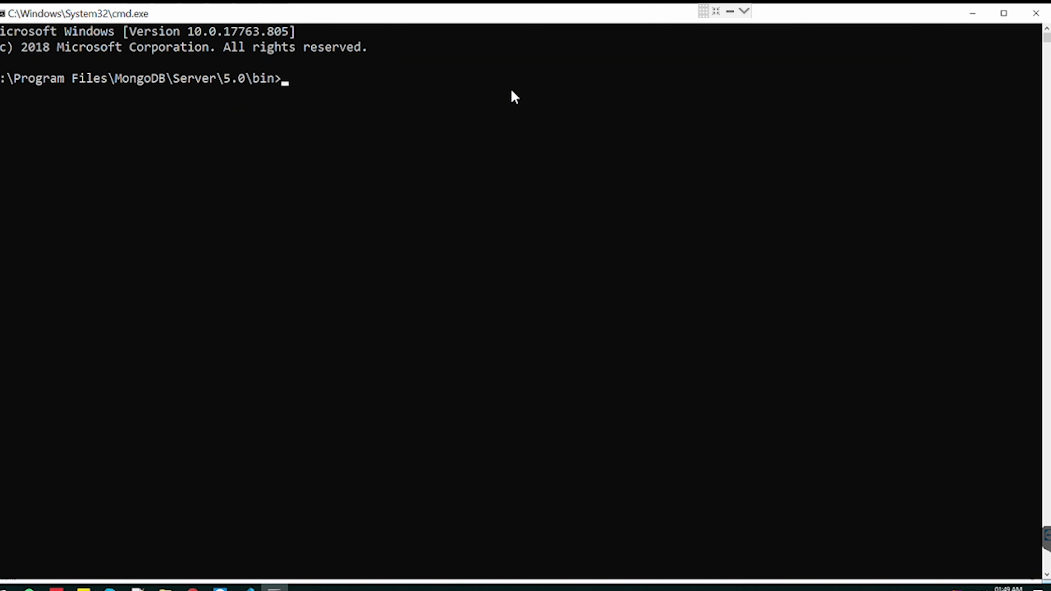
pyautogui.write('mongo.exe --version')
pyautogui.press('Return')
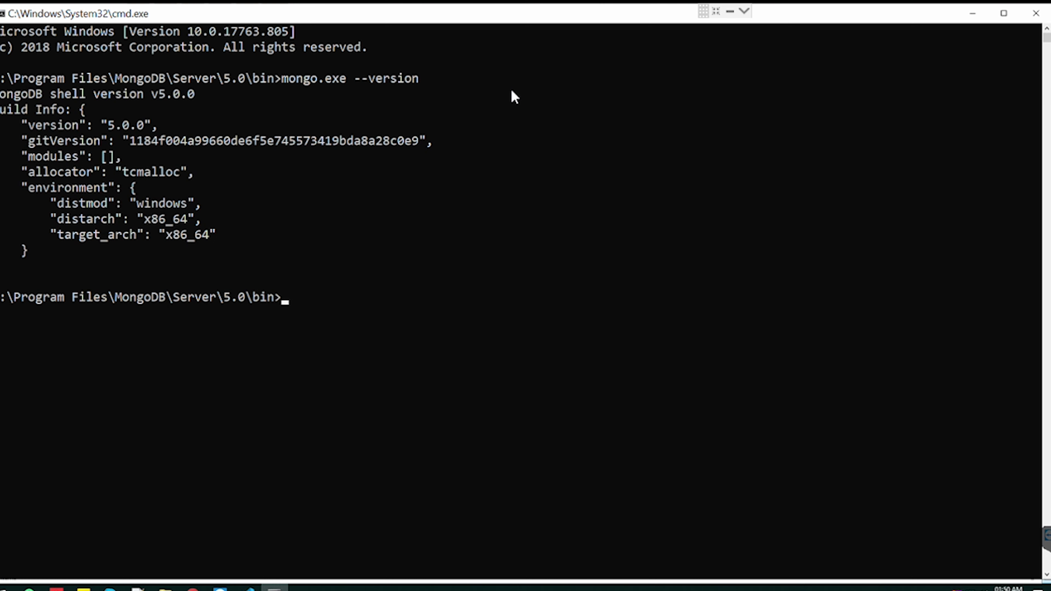
# Highlight the reported shell version v5.0.0, then return to the bin folder window
pyautogui.moveTo(46, 265); pyautogui.dragTo(5, 83)
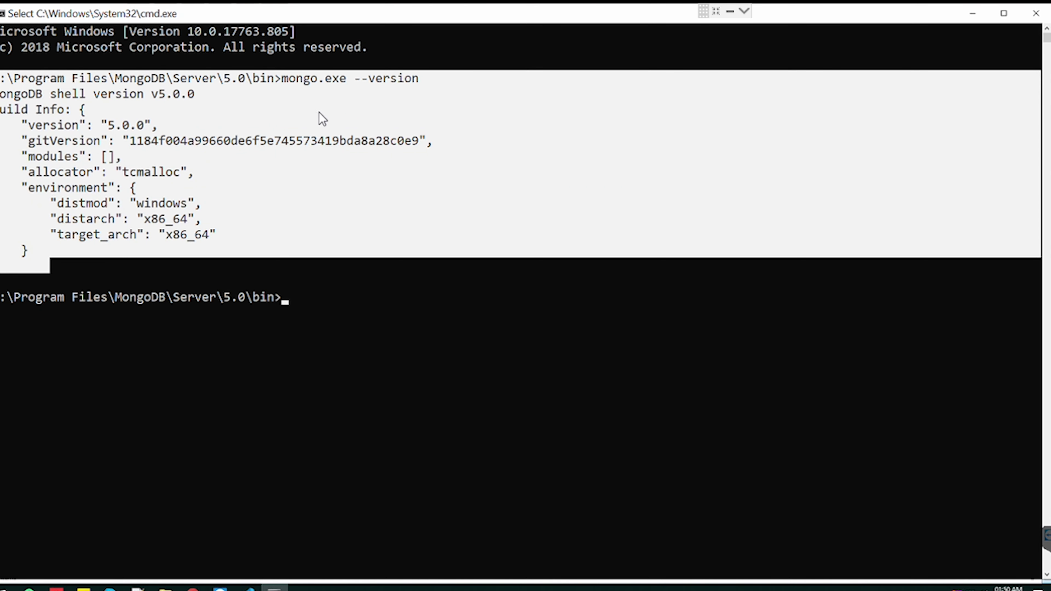
pyautogui.click(300, 296)
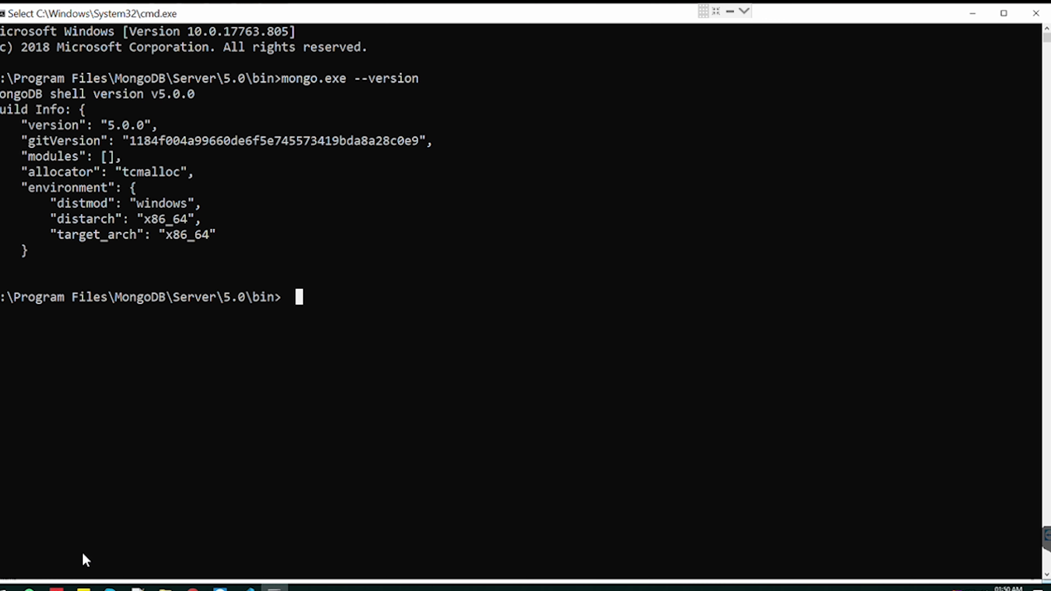
pyautogui.click(249, 588)
pyautogui.click(6, 587)
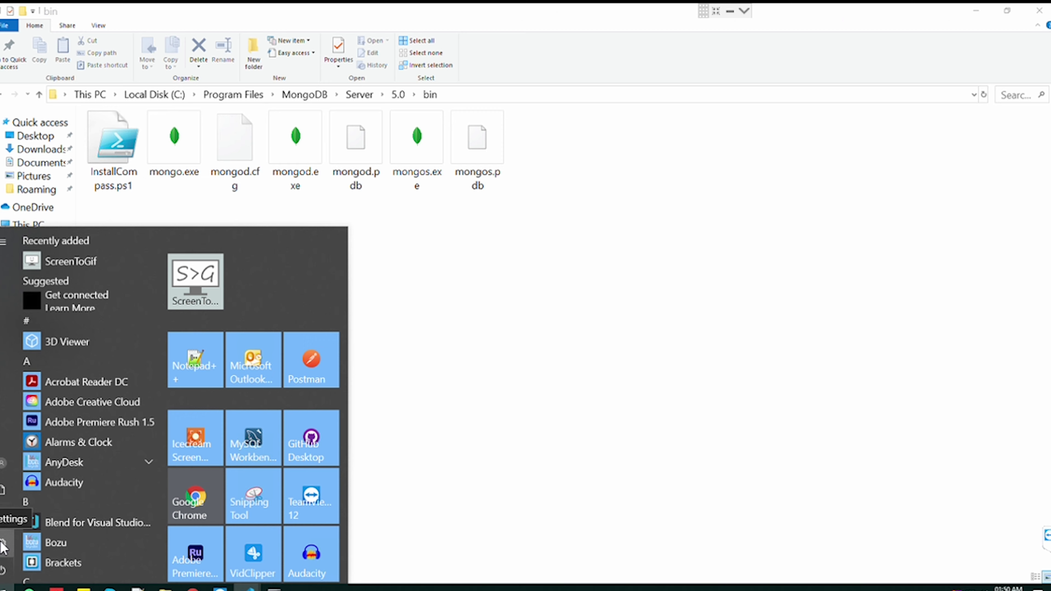
# Search Start for 'env' and open System Properties' Environment Variables list
pyautogui.press('Escape')
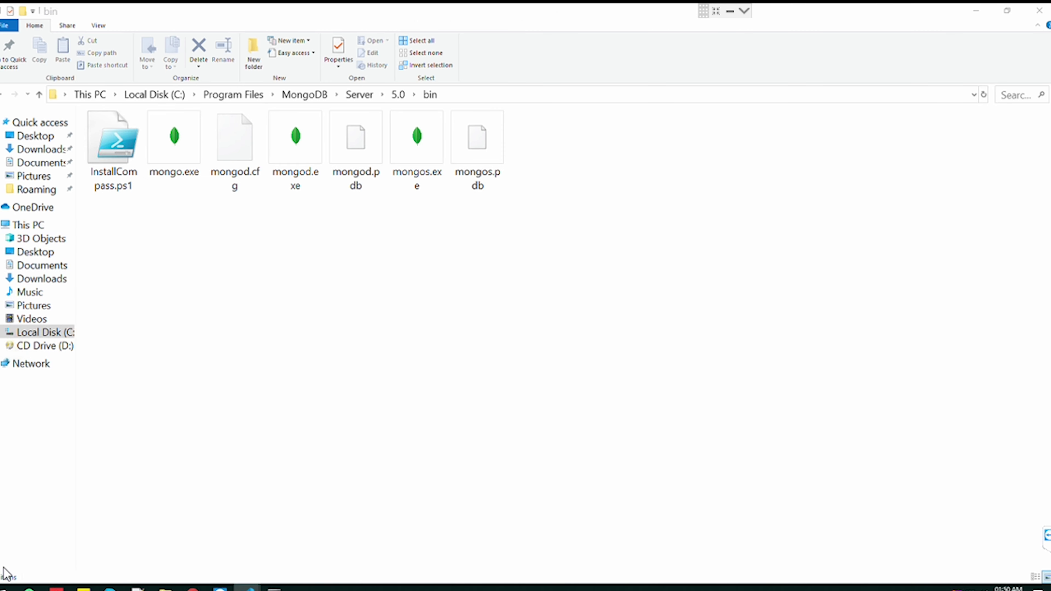
pyautogui.press('super')
pyautogui.write('env')
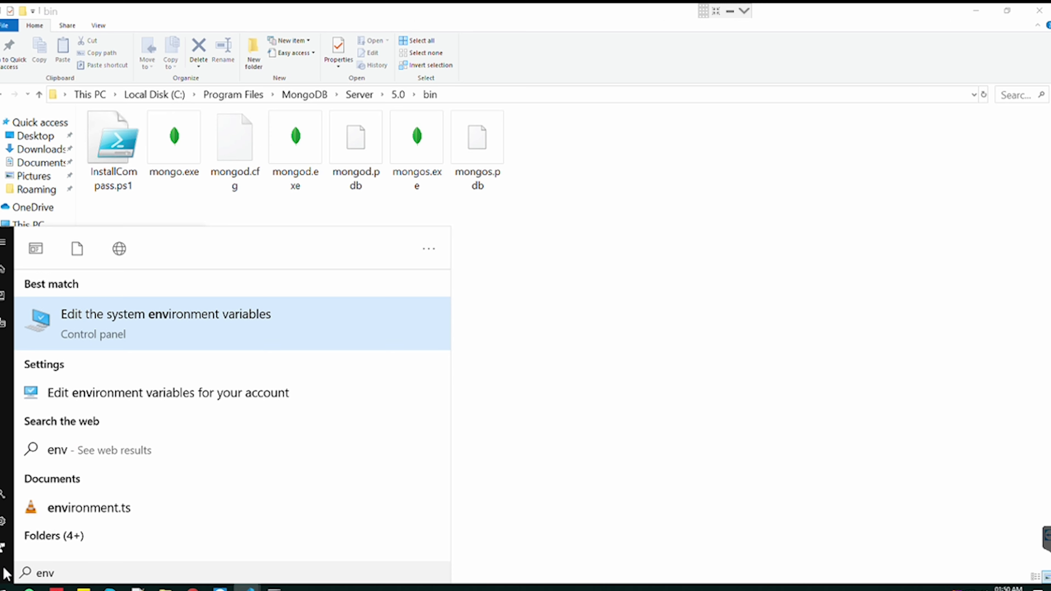
pyautogui.click(323, 303)
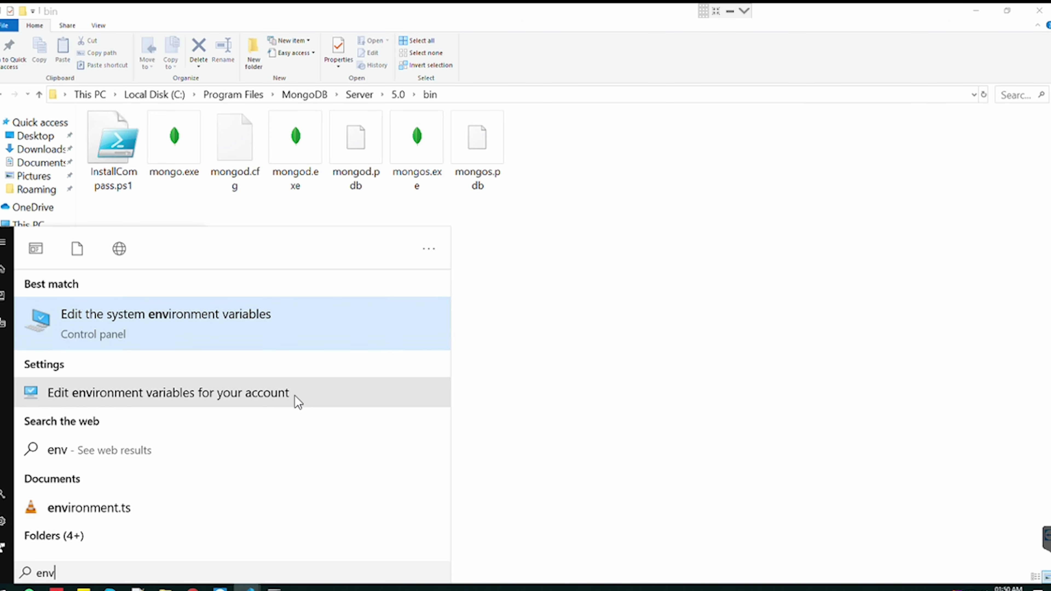
pyautogui.click(276, 321)
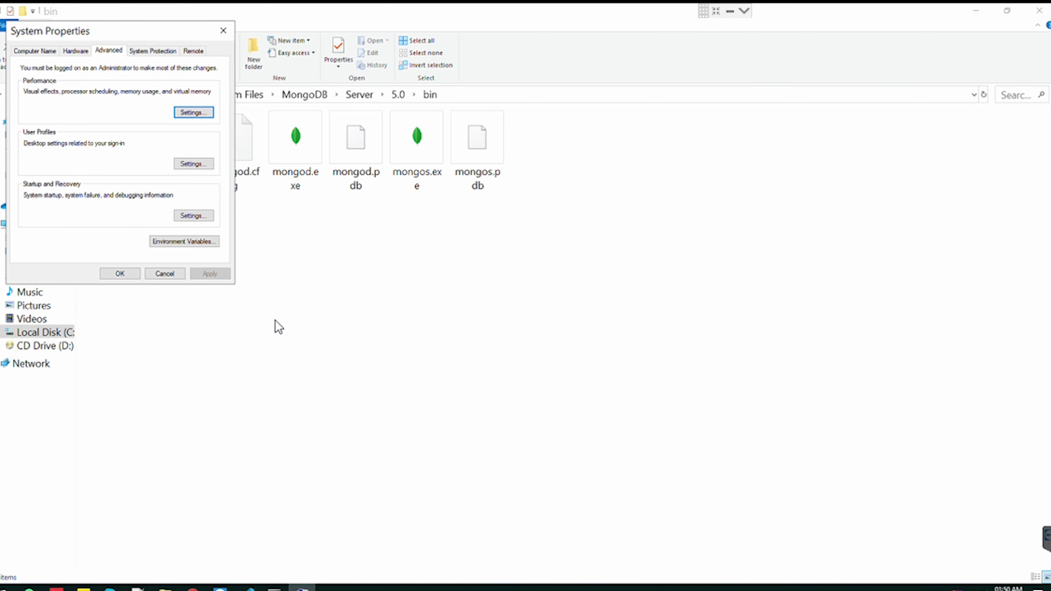
pyautogui.moveTo(165, 31); pyautogui.dragTo(255, 143)
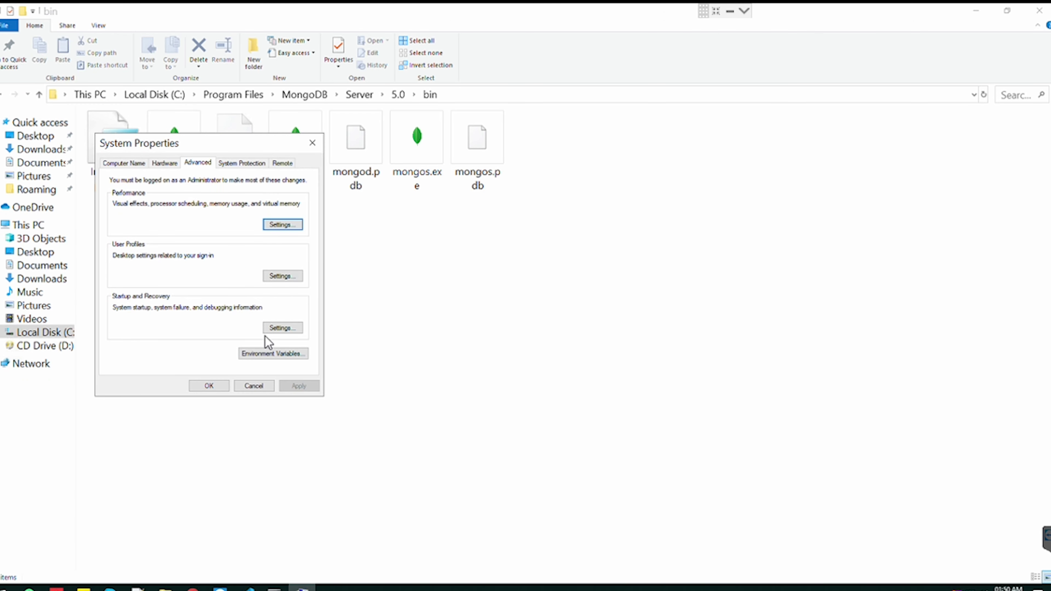
pyautogui.click(260, 354)
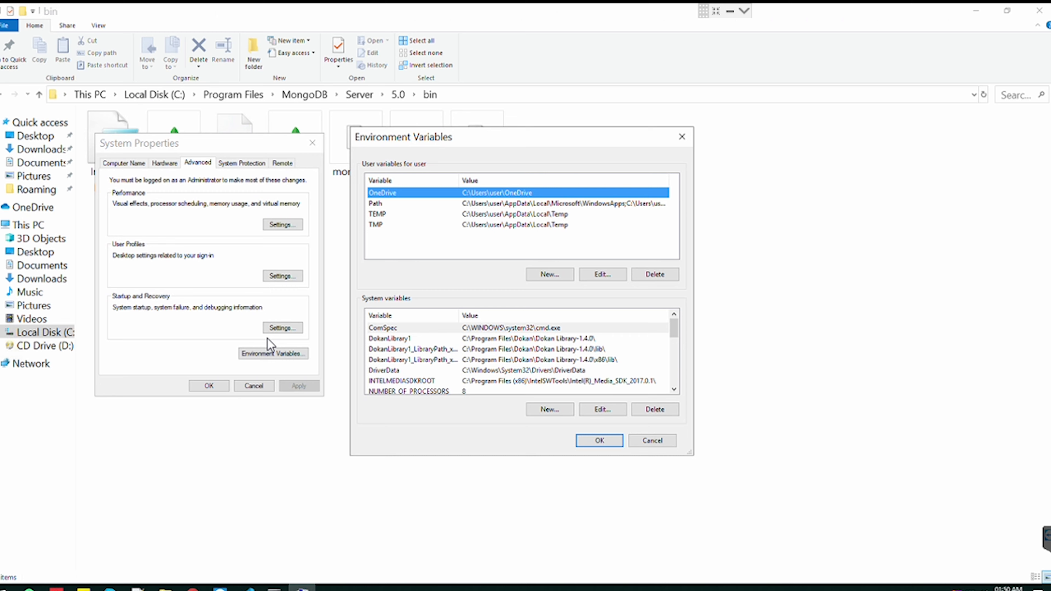
# Open the user Path variable for editing and copy the bin folder path from Explorer
pyautogui.click(401, 204)
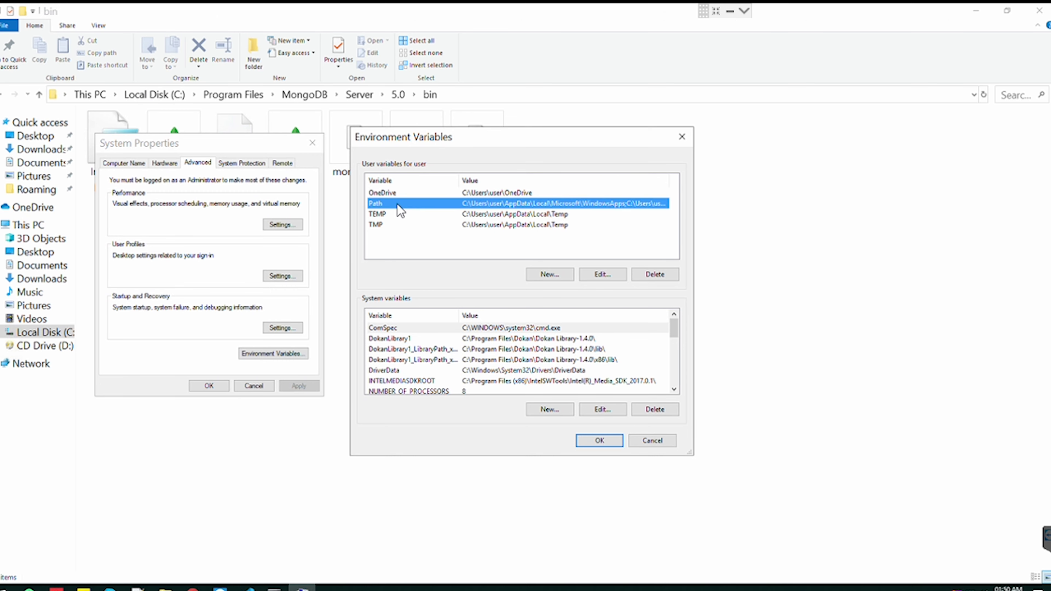
pyautogui.click(610, 278)
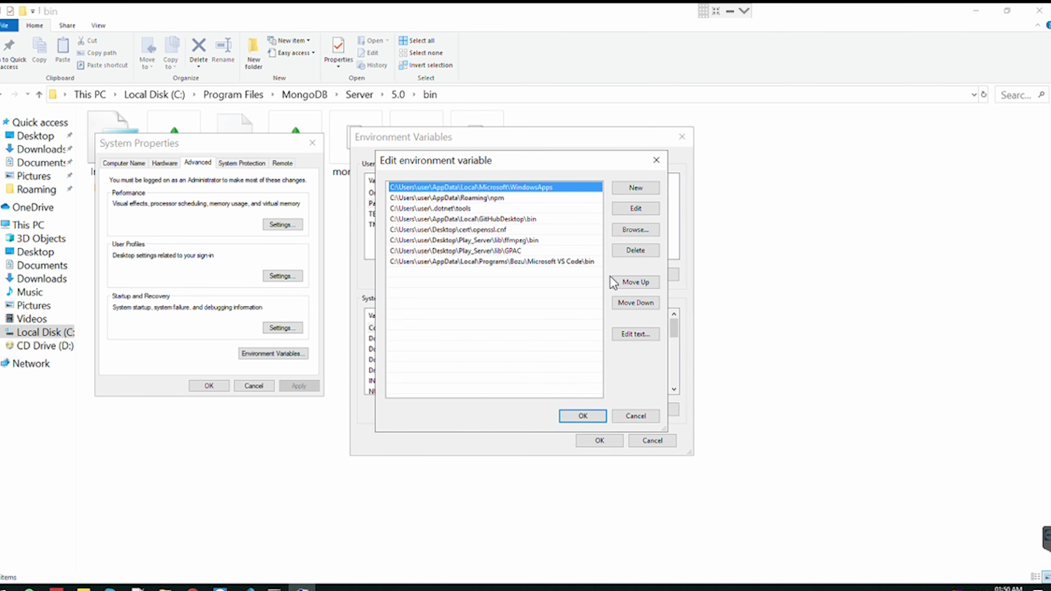
pyautogui.click(635, 189)
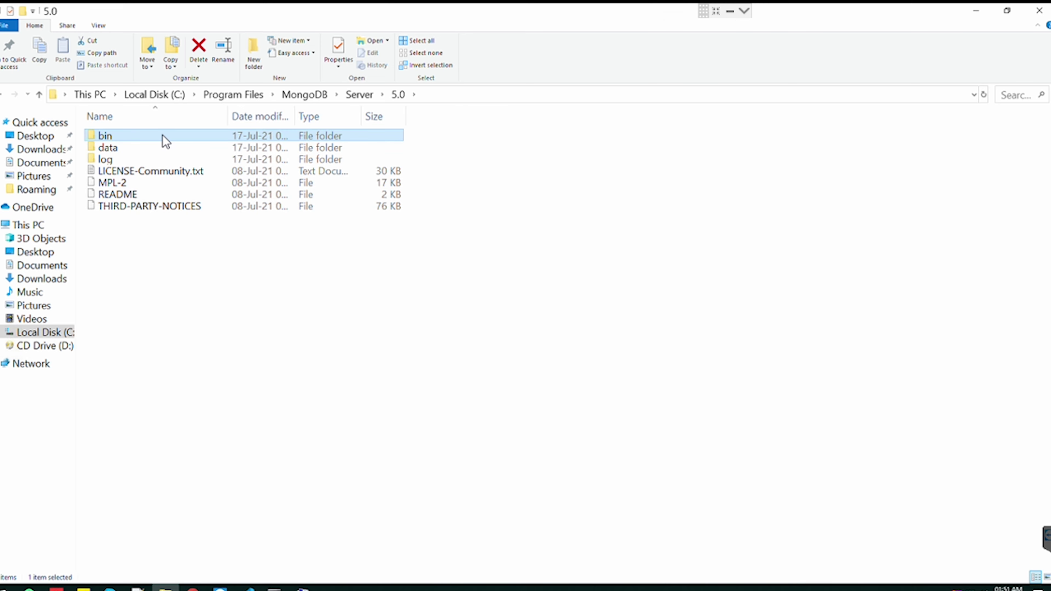
pyautogui.doubleClick(164, 141)
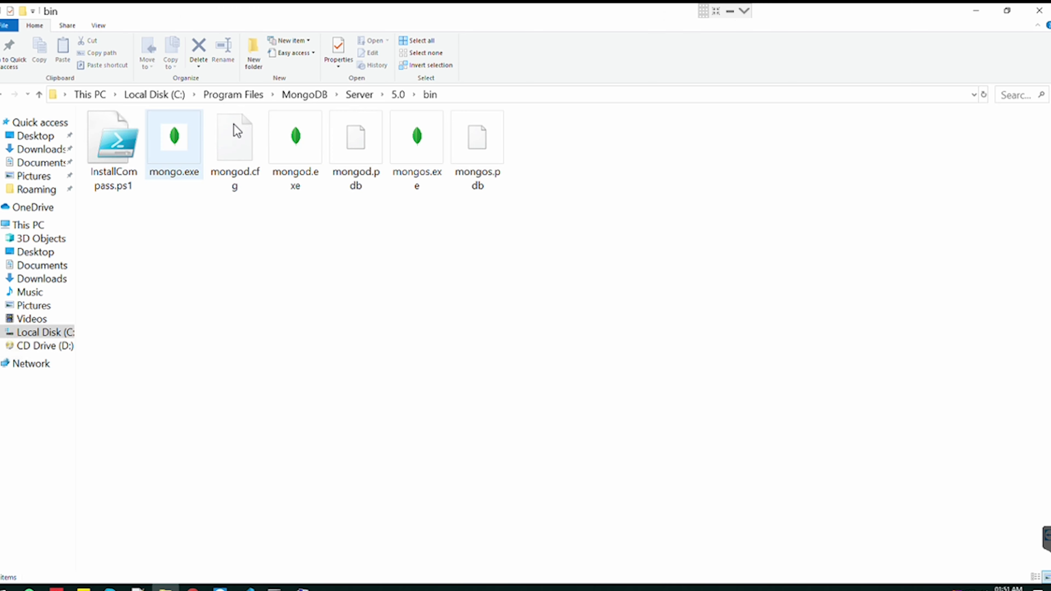
pyautogui.click(504, 96)
pyautogui.hotkey('ctrl', 'c')
pyautogui.hotkey('alt', 'Tab')
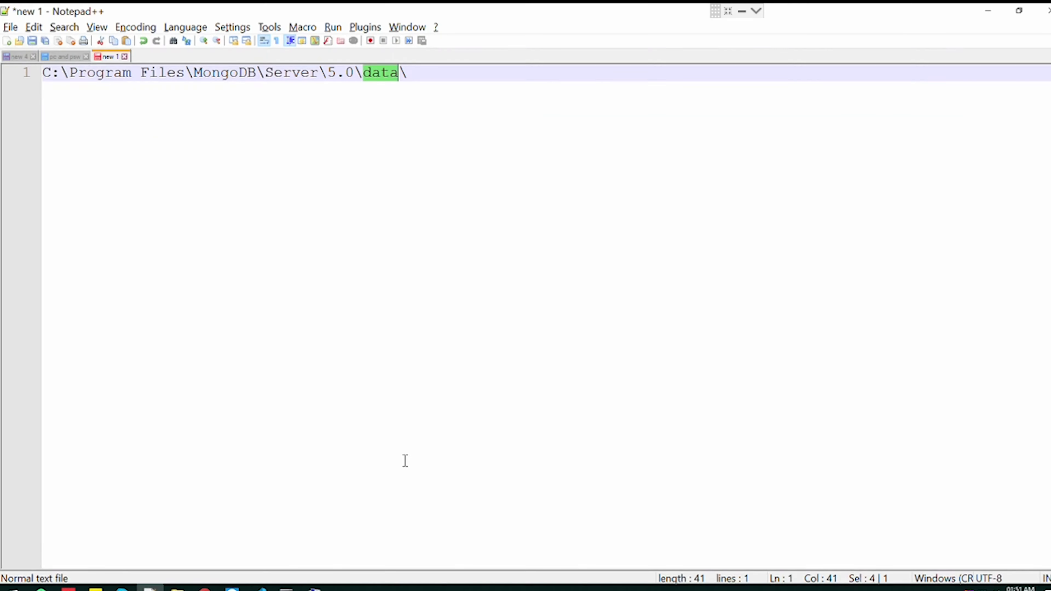
pyautogui.hotkey('alt', 'Tab')
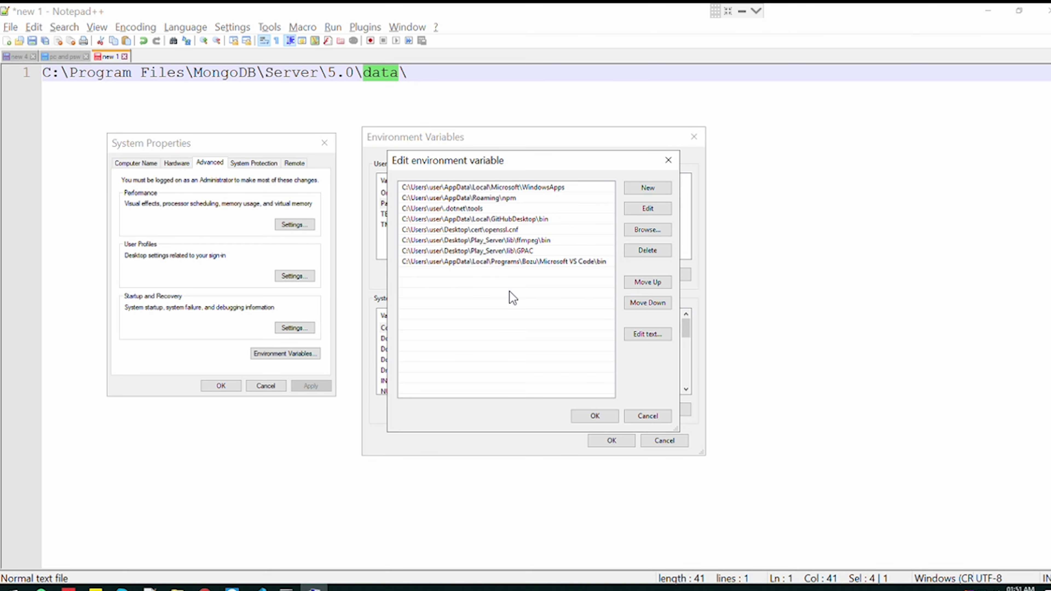
# Add C:\Program Files\MongoDB\Server\5.0\bin as a new Path entry and confirm all dialogs
pyautogui.click(648, 187)
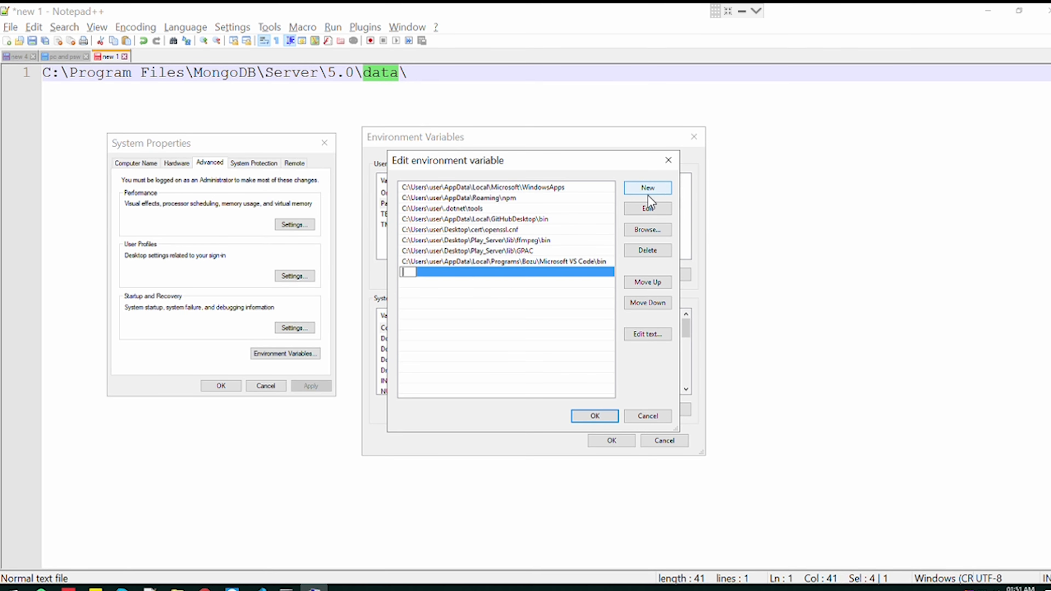
pyautogui.hotkey('ctrl', 'v')
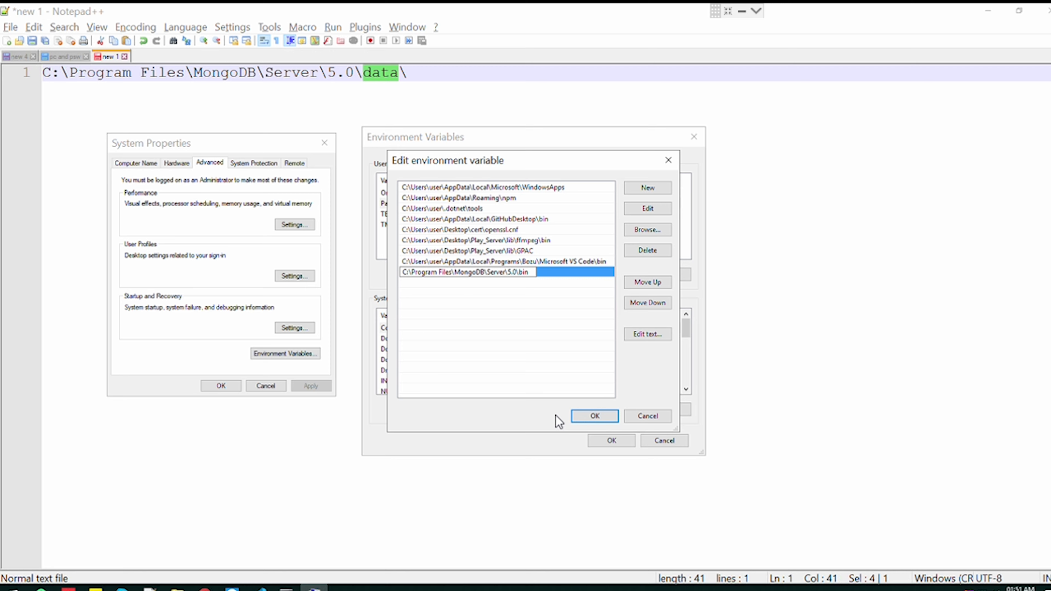
pyautogui.click(594, 416)
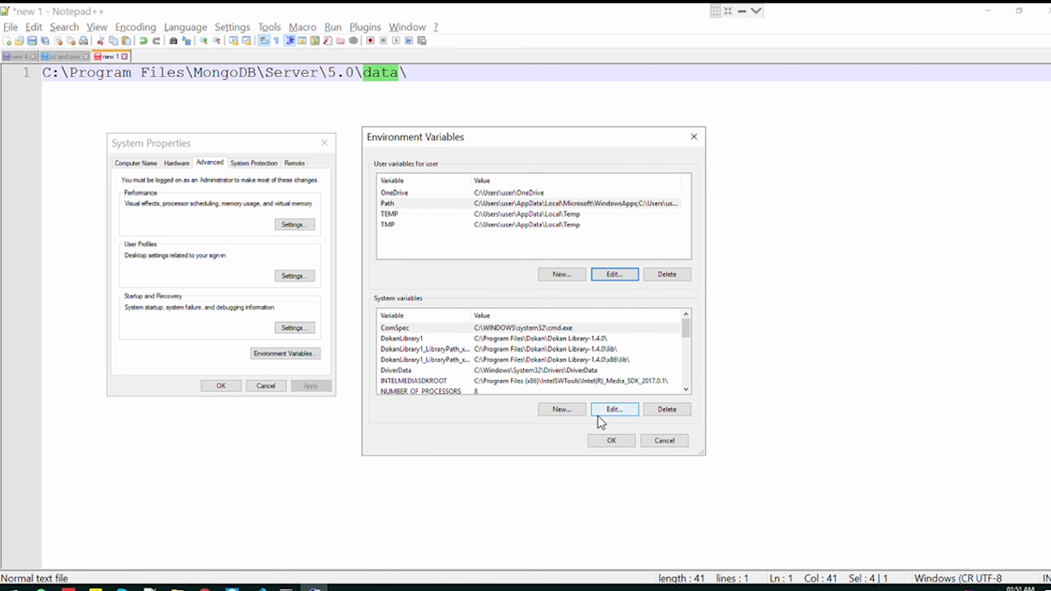
pyautogui.click(611, 440)
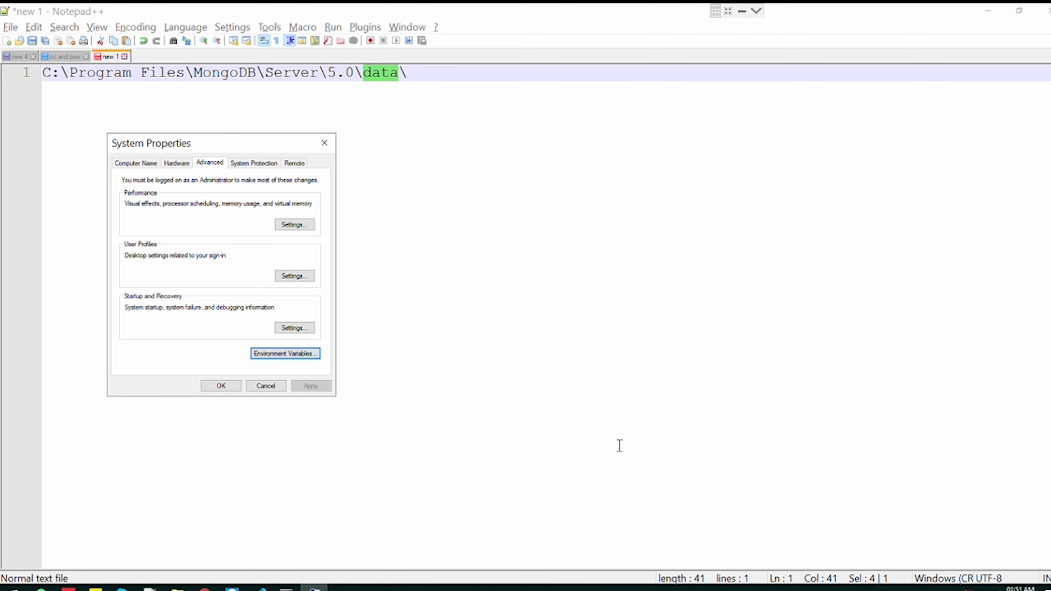
pyautogui.click(233, 387)
pyautogui.click(285, 587)
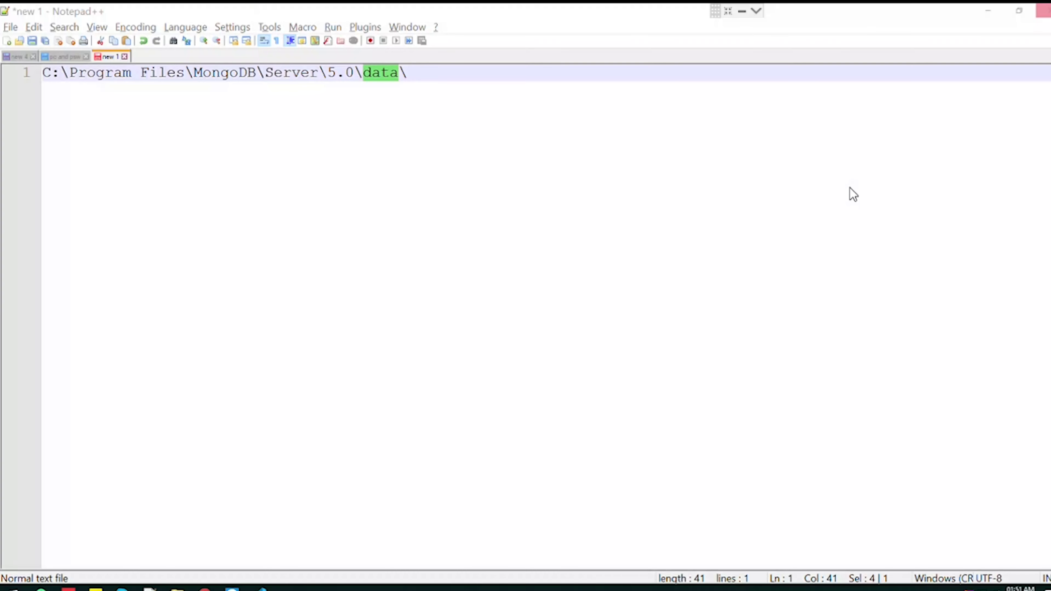
# Open a fresh Command Prompt and start the MongoDB 5.0.0 shell with 'mongo'
pyautogui.click(1046, 13)
pyautogui.press('super+r')
pyautogui.press('Return')
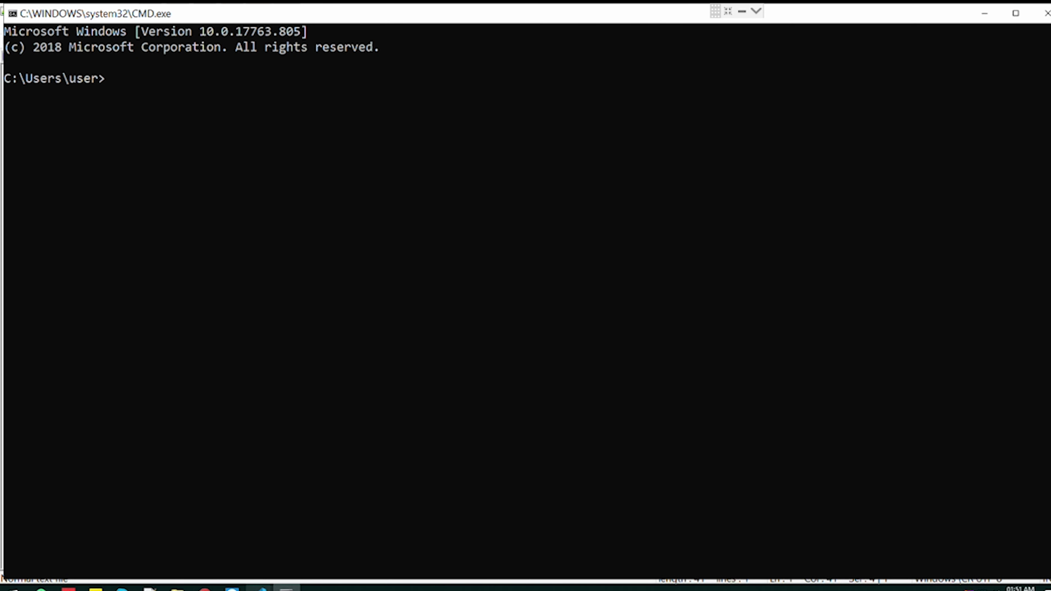
pyautogui.write('mongo')
pyautogui.press('Return')
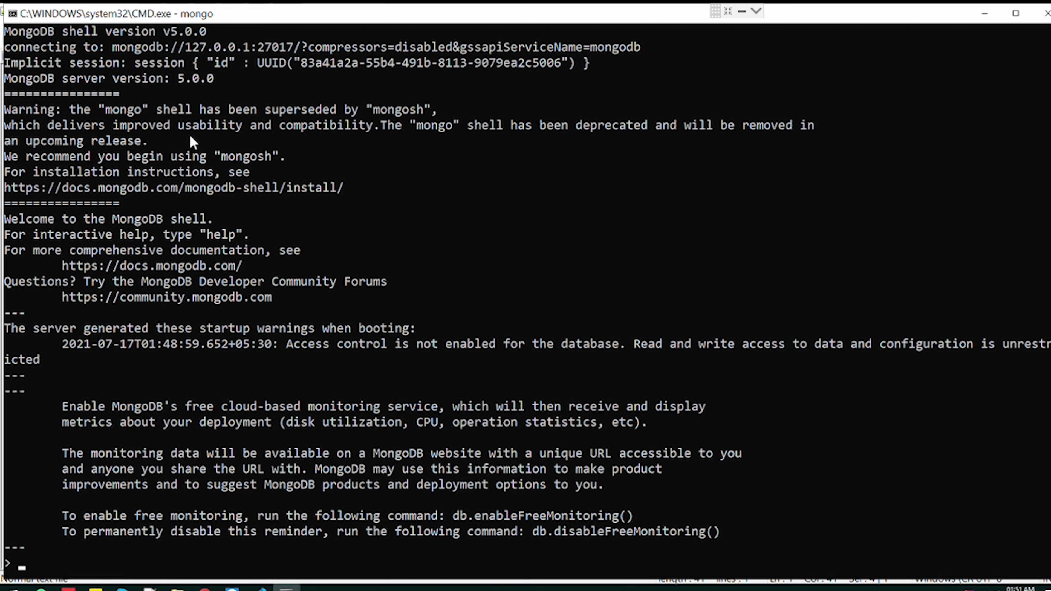
pyautogui.scroll(2, 277, 320)
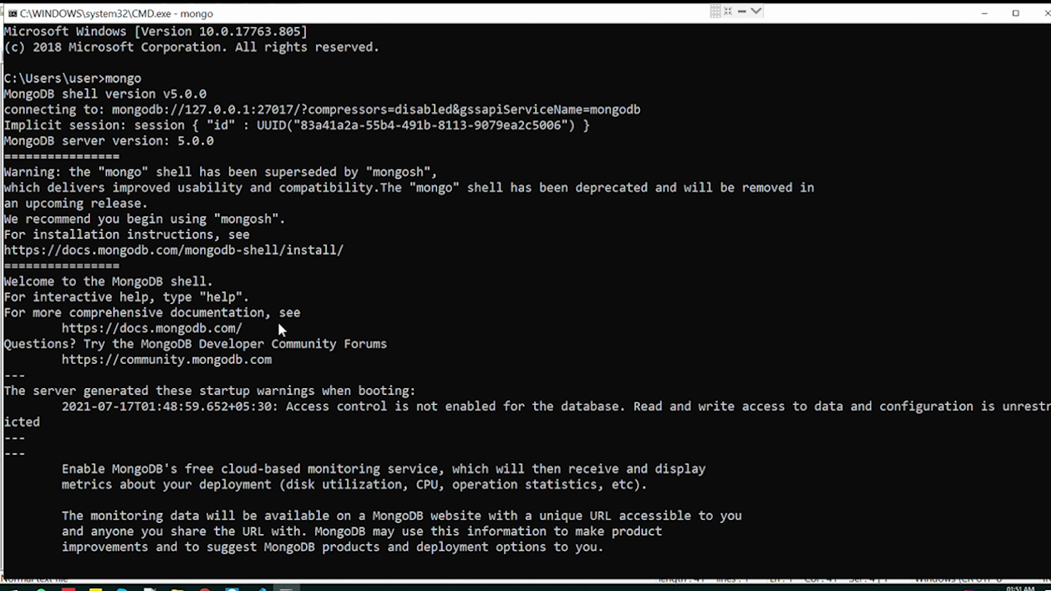
pyautogui.scroll(-6, 277, 321)
pyautogui.click(12, 395)
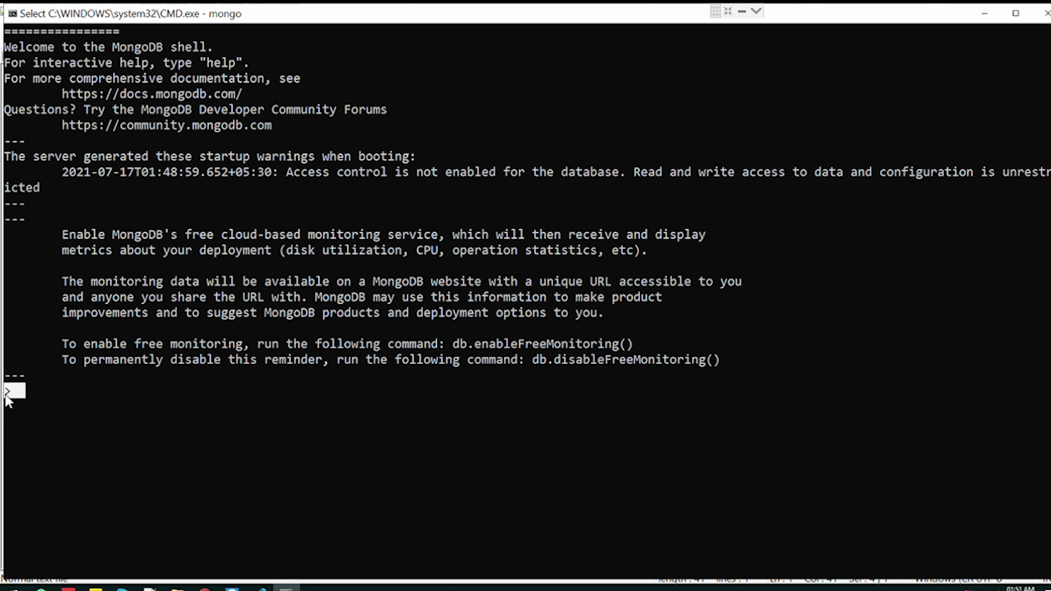
pyautogui.click(44, 392)
pyautogui.press('Escape')
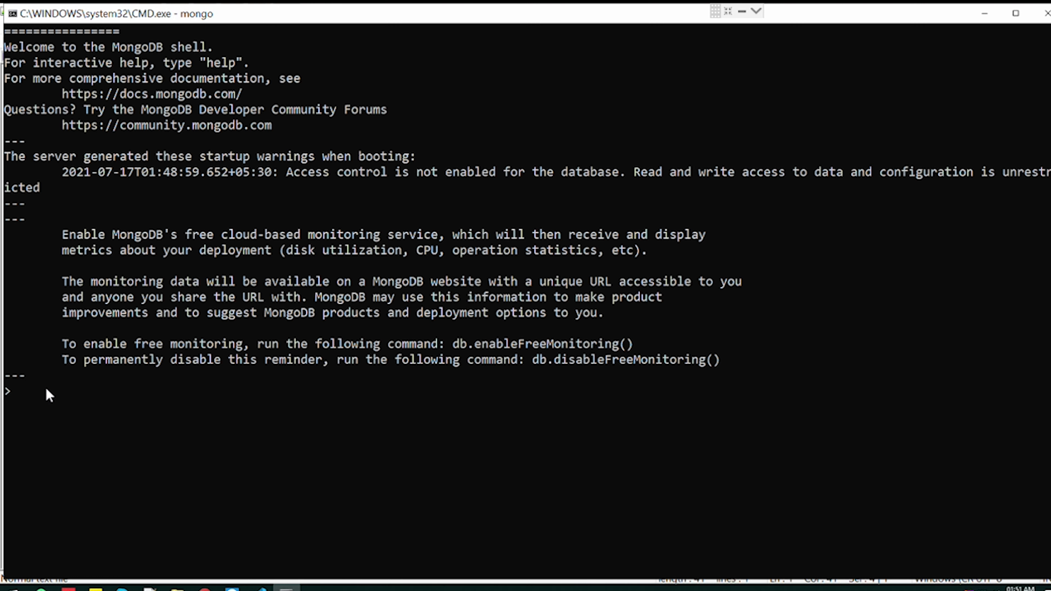
# Run 'show dbs' and highlight the listed admin, config and local databases
pyautogui.write('show dbs')
pyautogui.press('Return')
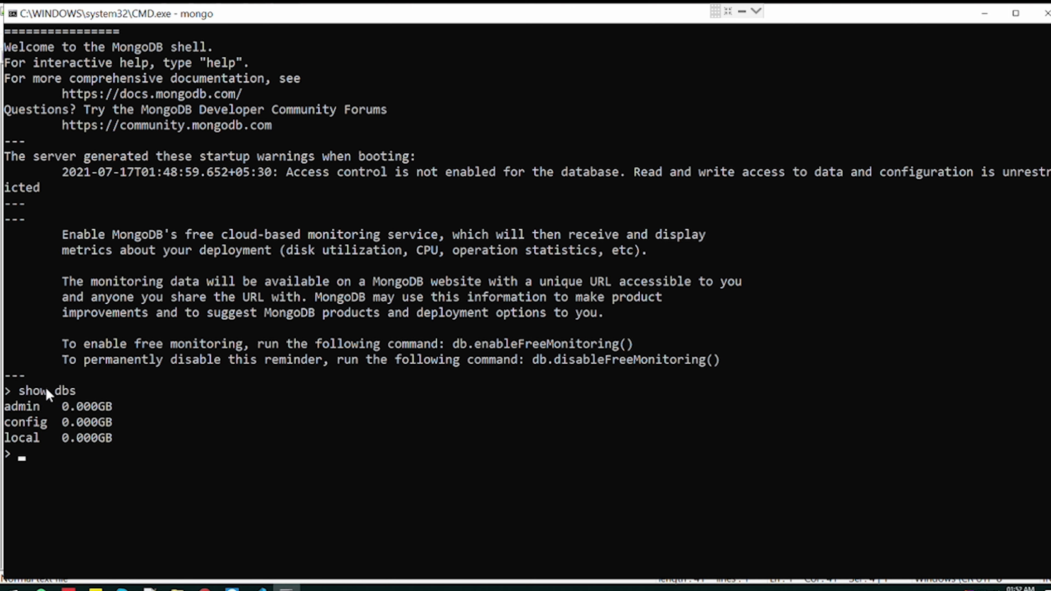
pyautogui.click(14, 407)
pyautogui.moveTo(14, 406); pyautogui.dragTo(25, 438)
pyautogui.click(101, 453)
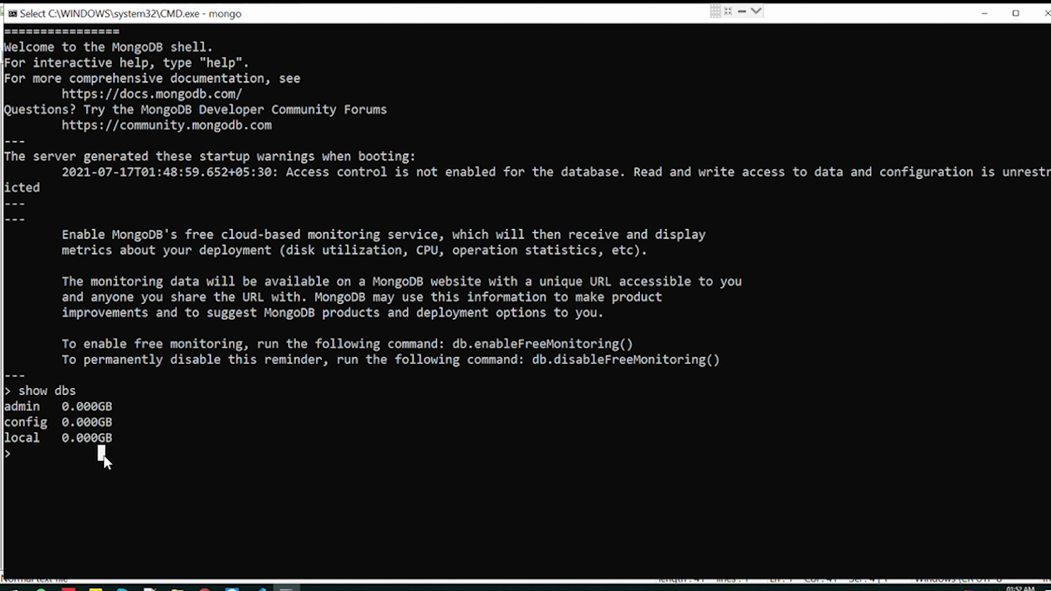
pyautogui.moveTo(139, 454); pyautogui.dragTo(9, 394)
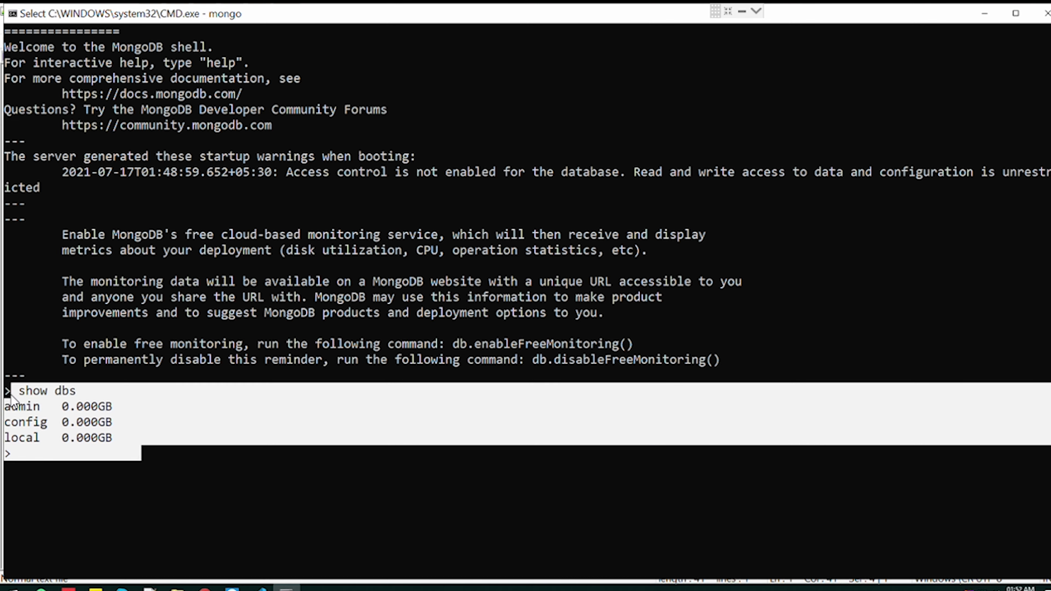
pyautogui.scroll(5, 152, 437)
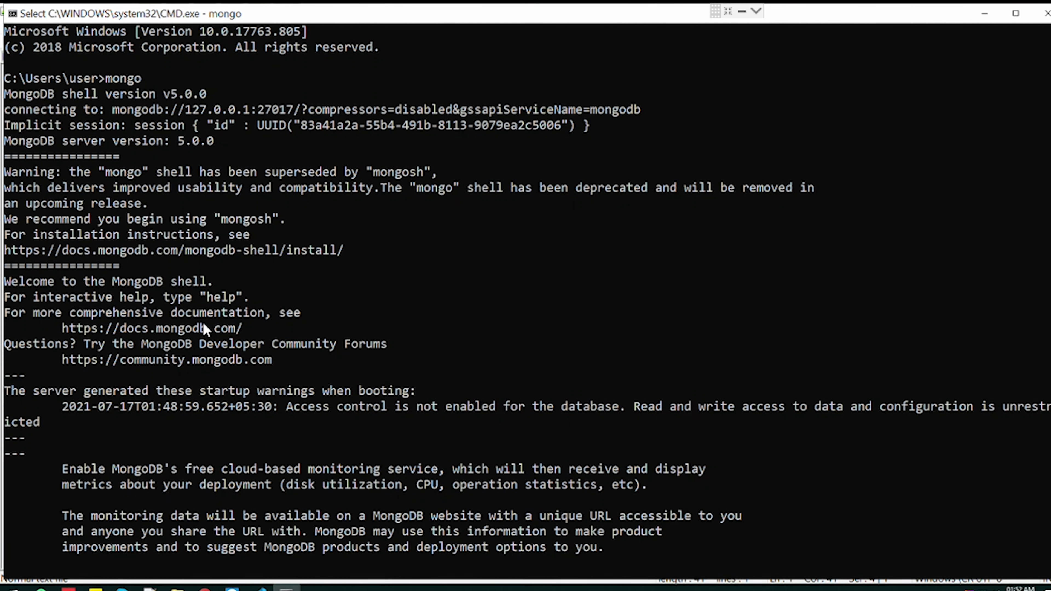
pyautogui.moveTo(147, 79); pyautogui.dragTo(108, 80)
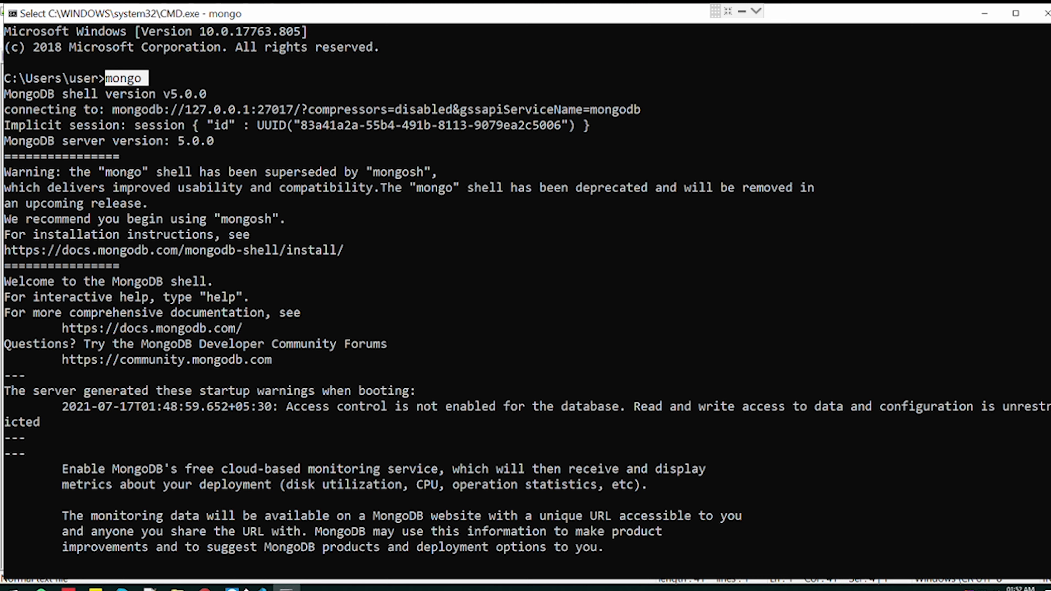
# Bring the MongoDB Server 5.0 bin folder forward and select mongo.exe
pyautogui.click(178, 588)
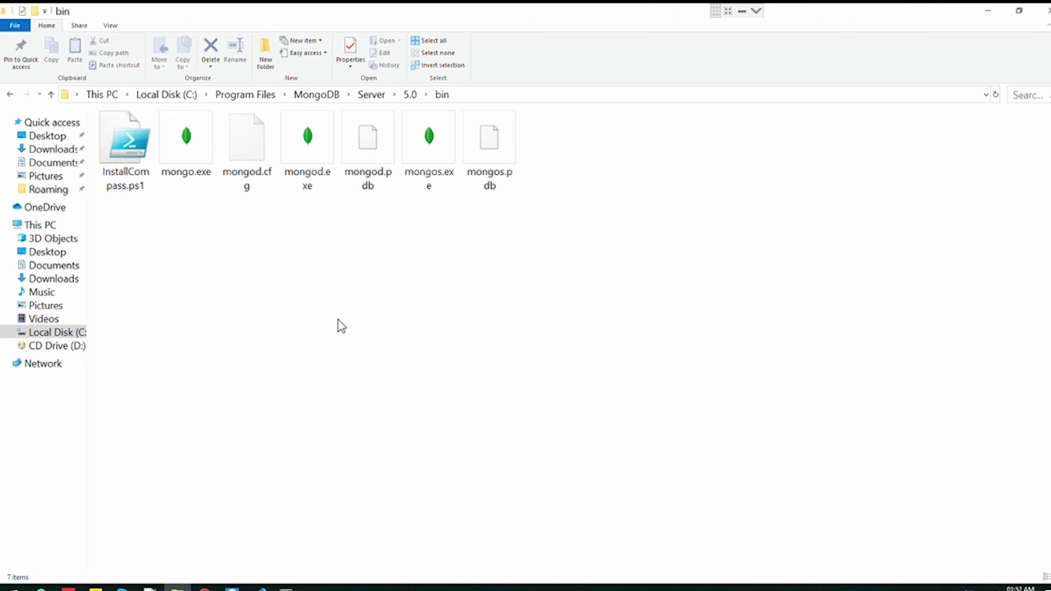
pyautogui.click(183, 146)
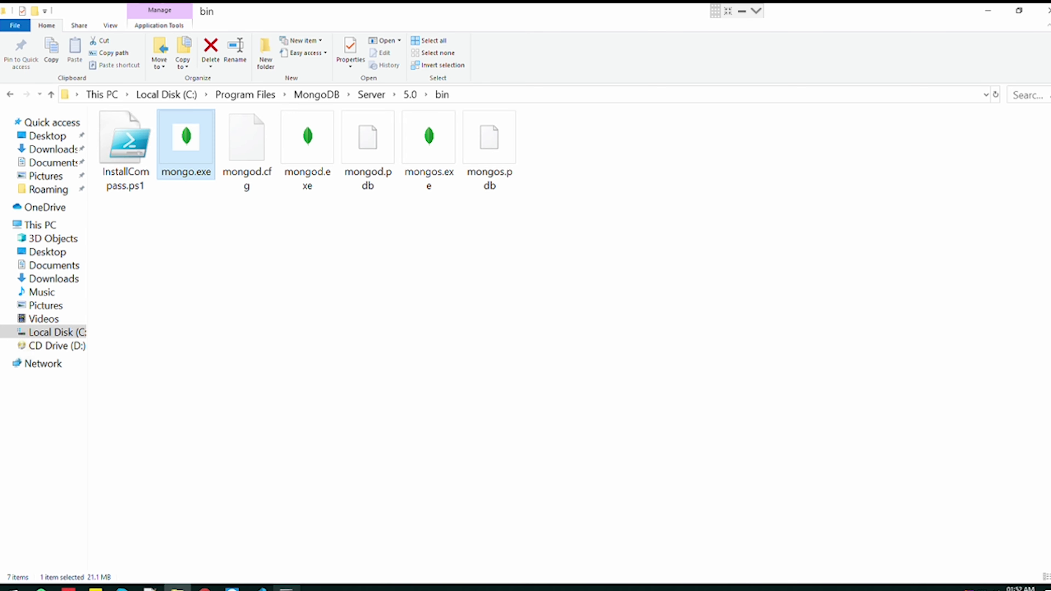
# Back in the mongo shell window, highlight the mongo command and the version and deprecation banner
pyautogui.click(286, 588)
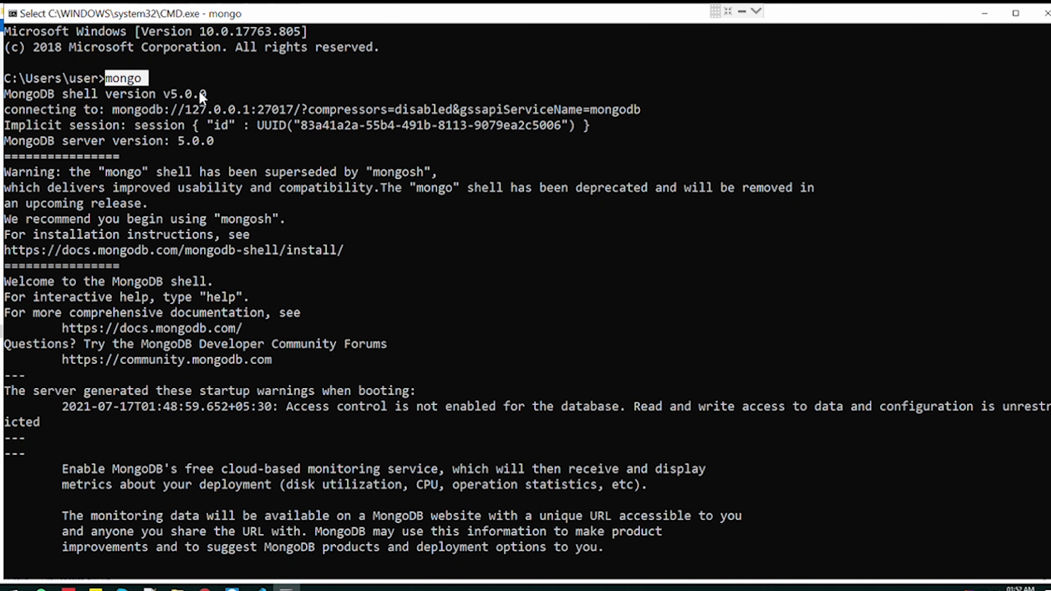
pyautogui.click(166, 79)
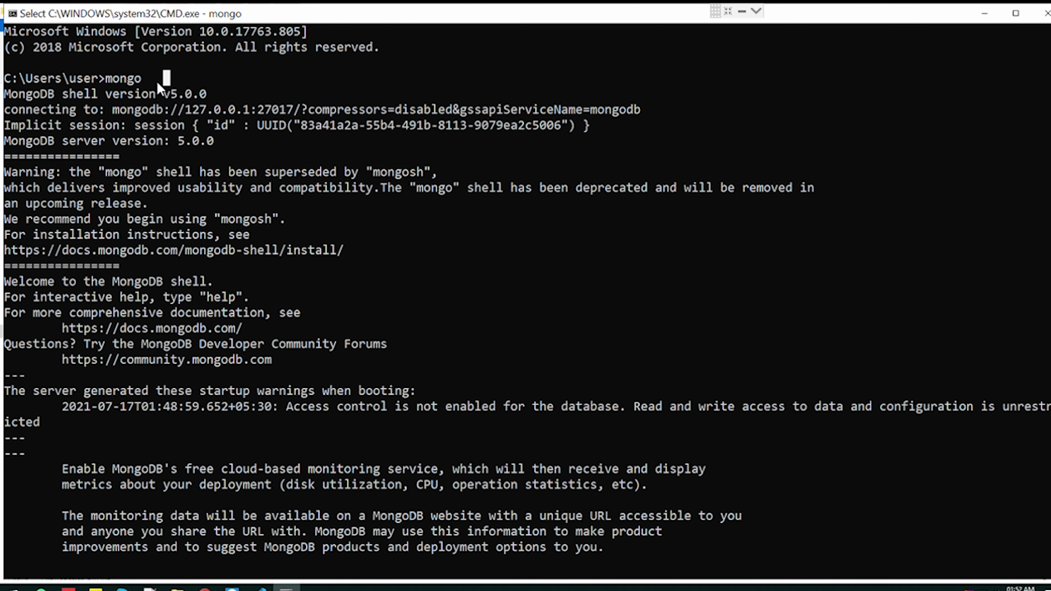
pyautogui.moveTo(134, 78); pyautogui.dragTo(107, 79)
pyautogui.moveTo(6, 94); pyautogui.dragTo(227, 251)
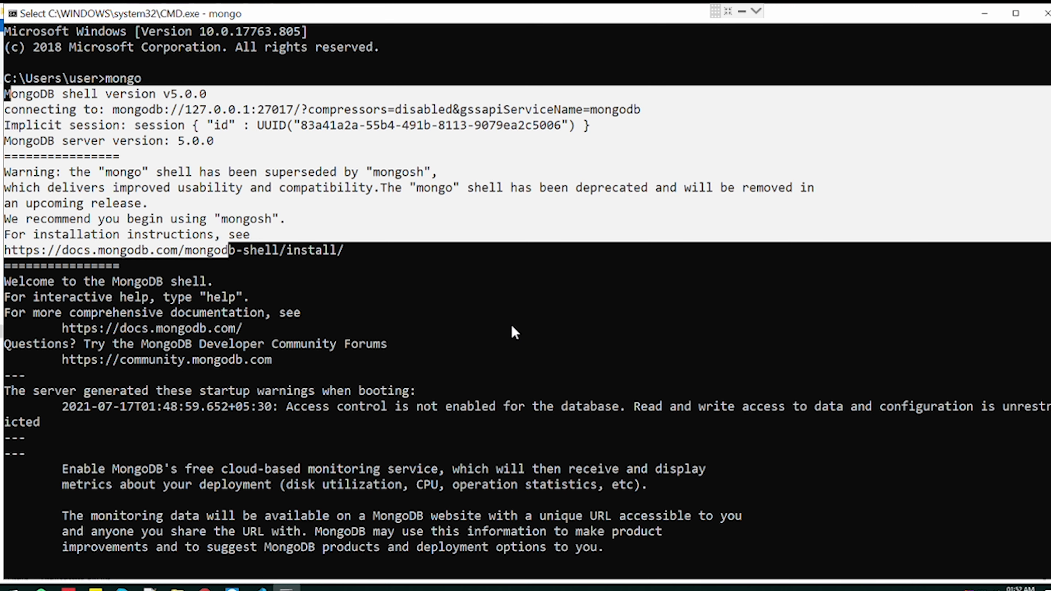
pyautogui.click(347, 234)
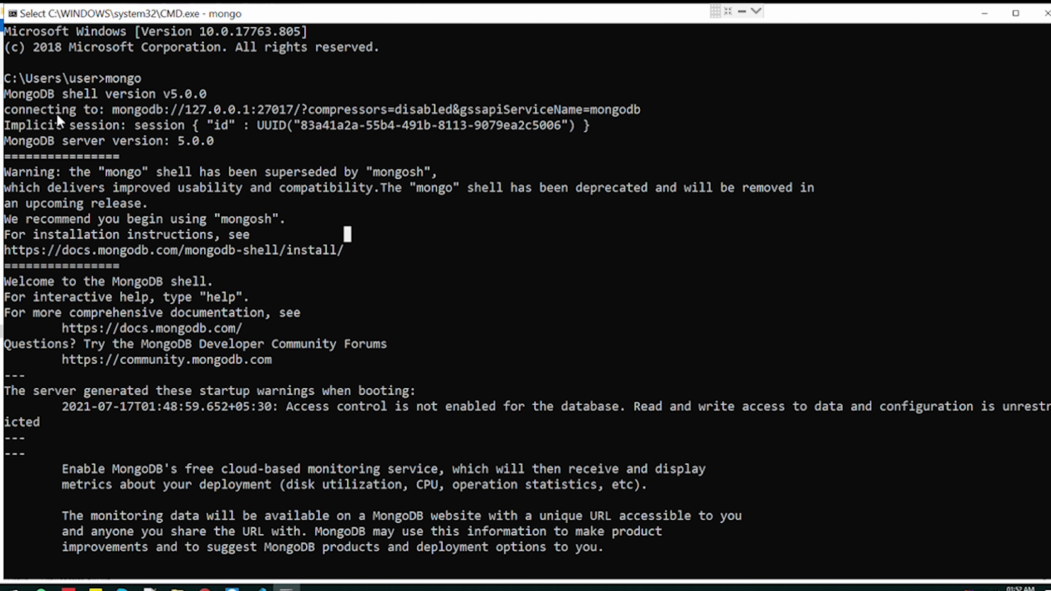
# Highlight the connection address mongodb://127.0.0.1:27017, then just the port 27017
pyautogui.doubleClick(16, 111)
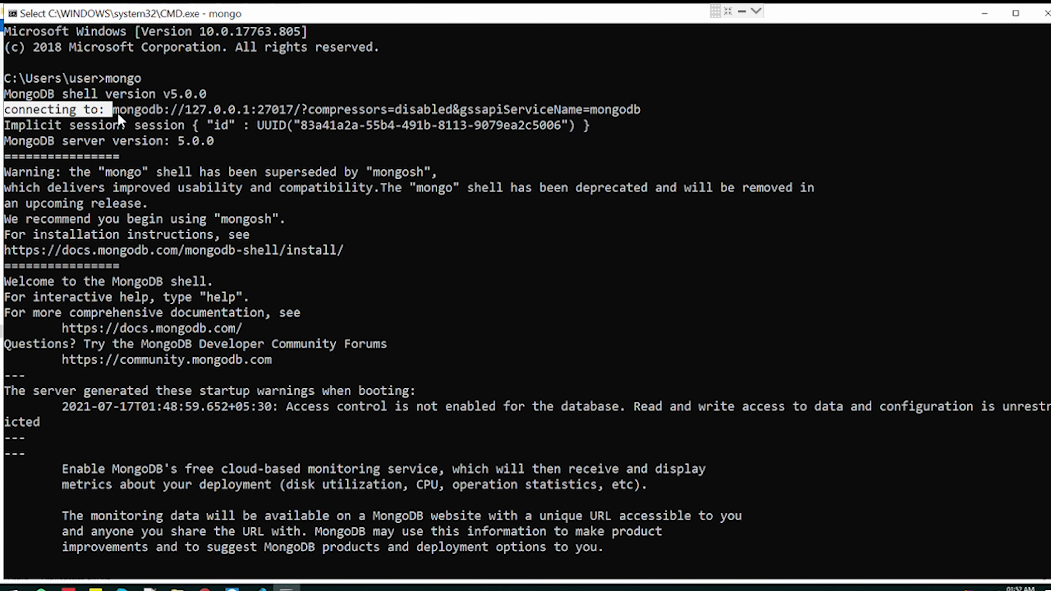
pyautogui.moveTo(108, 111); pyautogui.dragTo(179, 113)
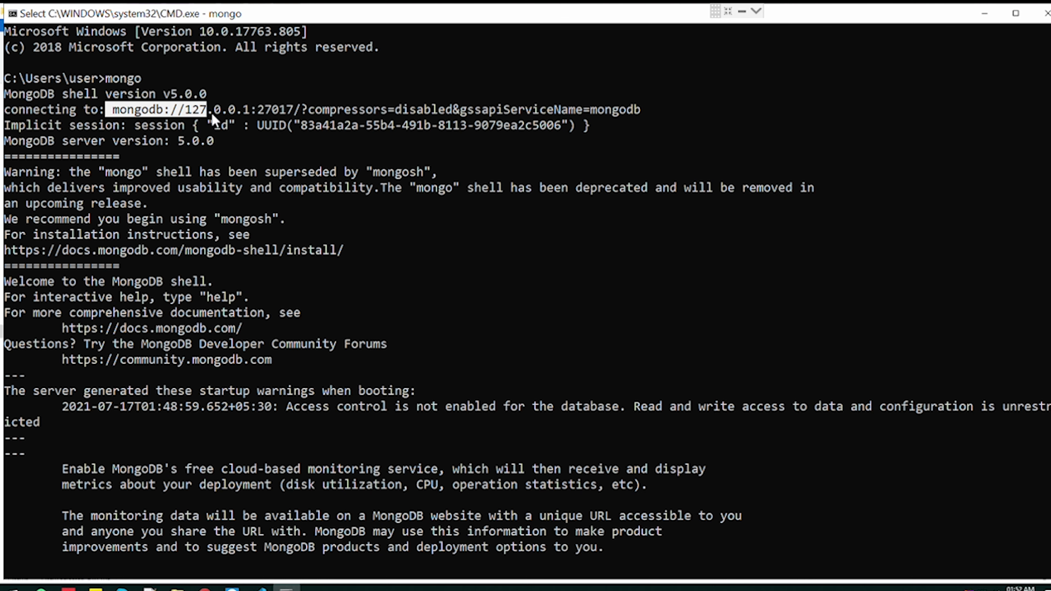
pyautogui.moveTo(269, 111); pyautogui.dragTo(256, 110)
pyautogui.click(256, 110)
pyautogui.doubleClick(261, 111)
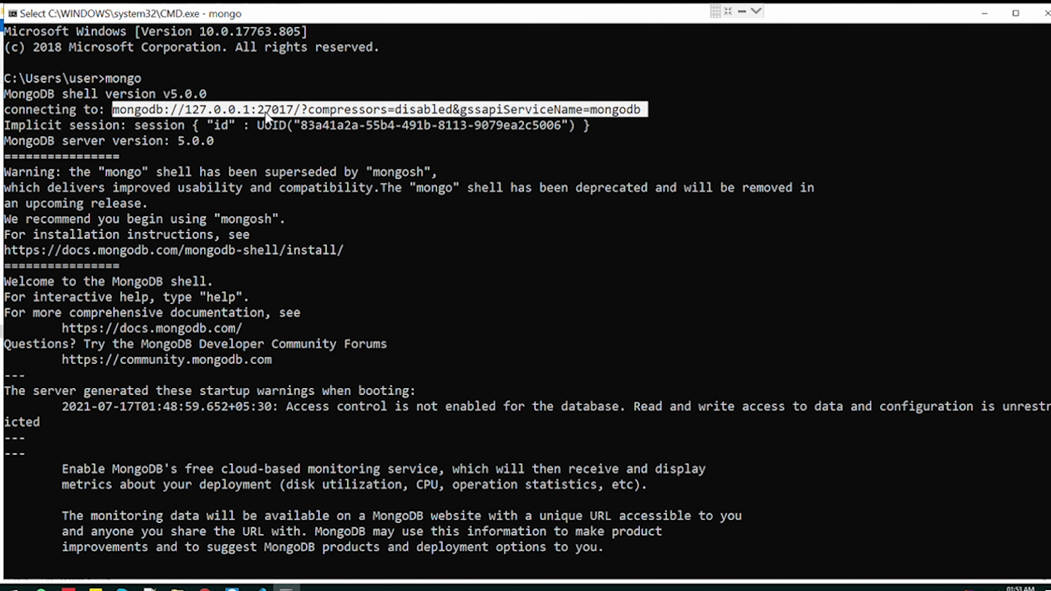
pyautogui.click(292, 112)
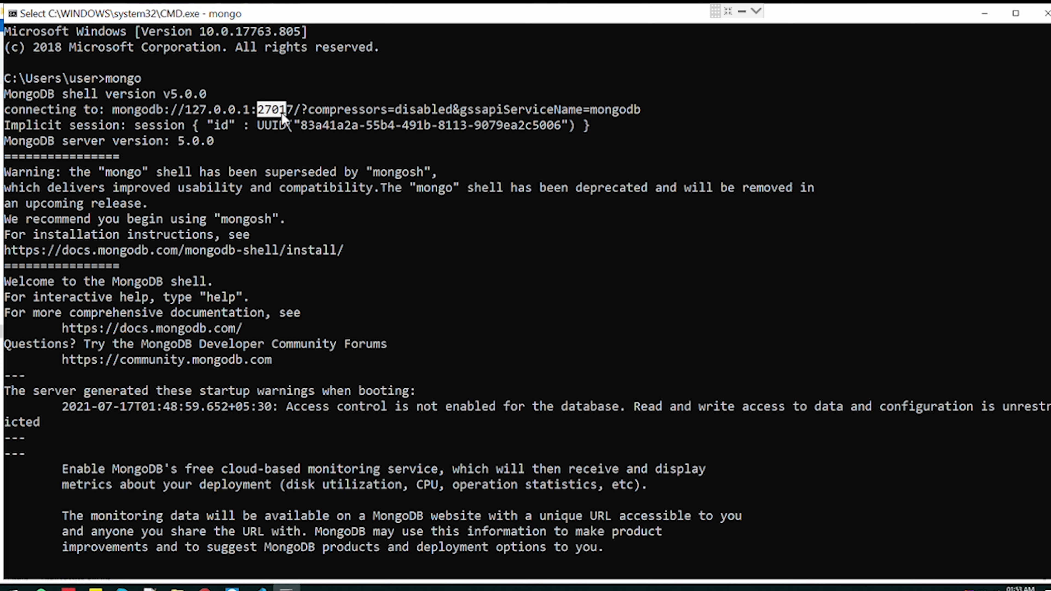
pyautogui.moveTo(291, 112); pyautogui.dragTo(293, 112)
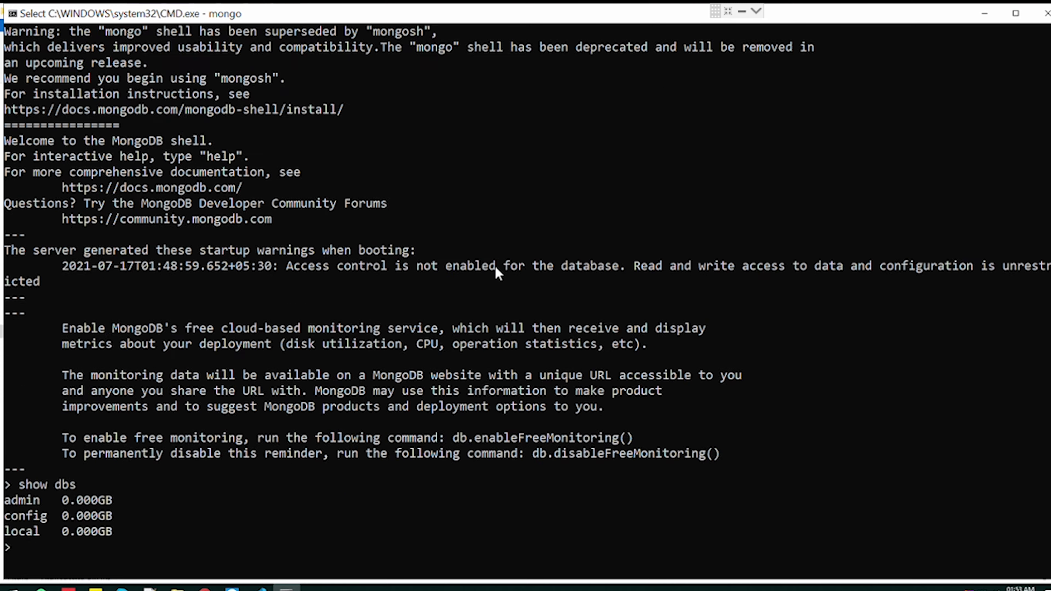
pyautogui.scroll(-4, 498, 273)
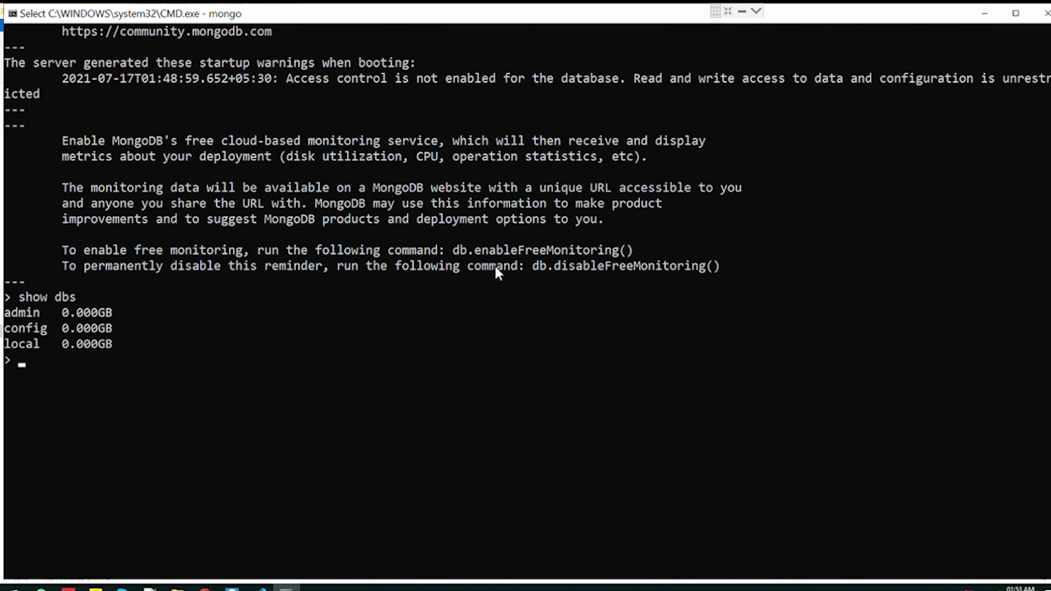
pyautogui.scroll(1, 465, 277)
pyautogui.scroll(5, 164, 317)
pyautogui.scroll(-5, 162, 324)
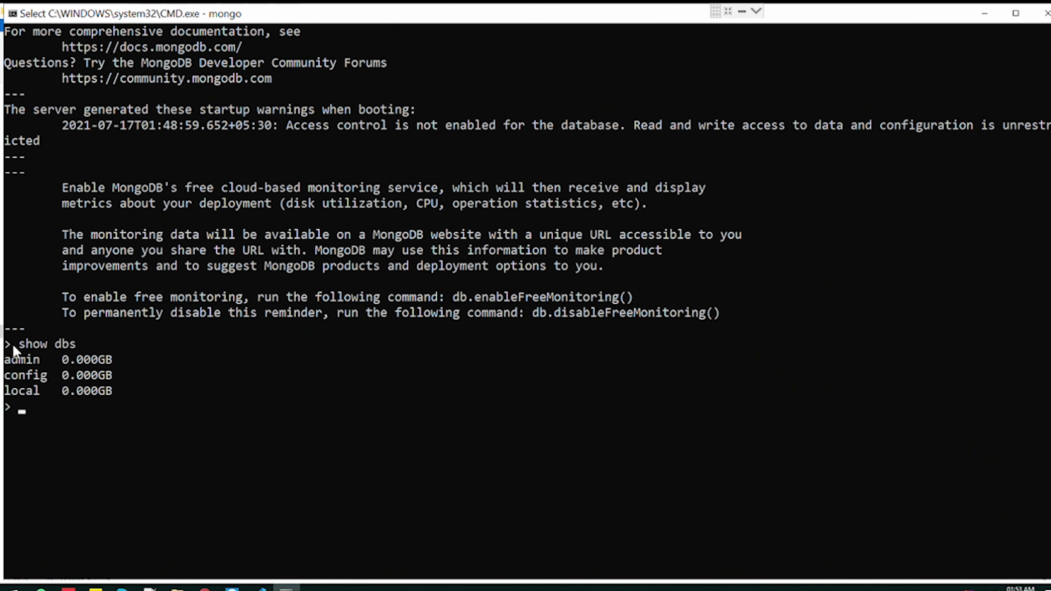
pyautogui.moveTo(14, 347); pyautogui.dragTo(93, 344)
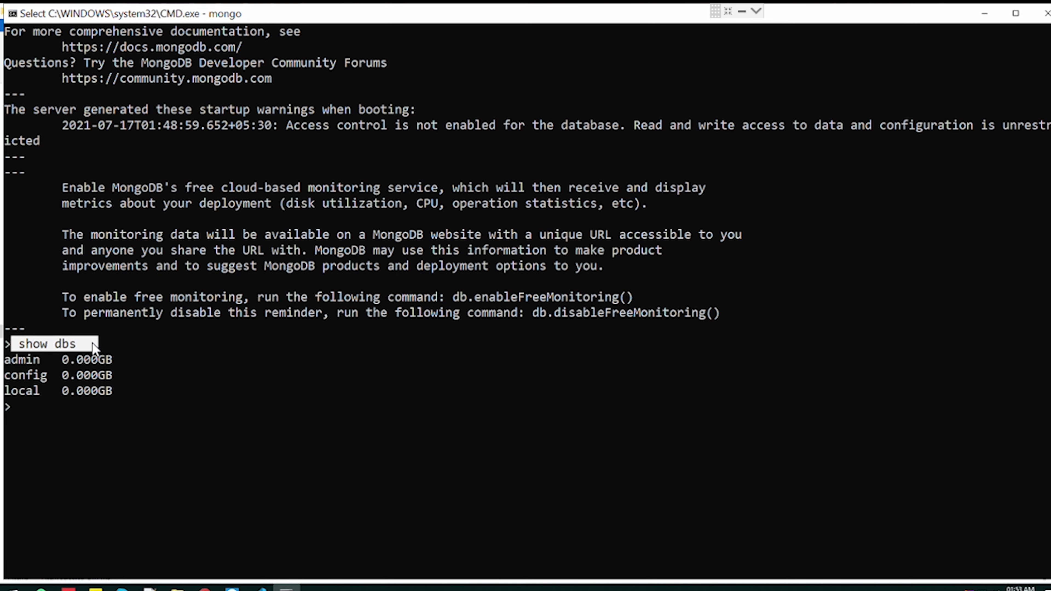
pyautogui.scroll(6, 93, 344)
pyautogui.scroll(-5, 260, 316)
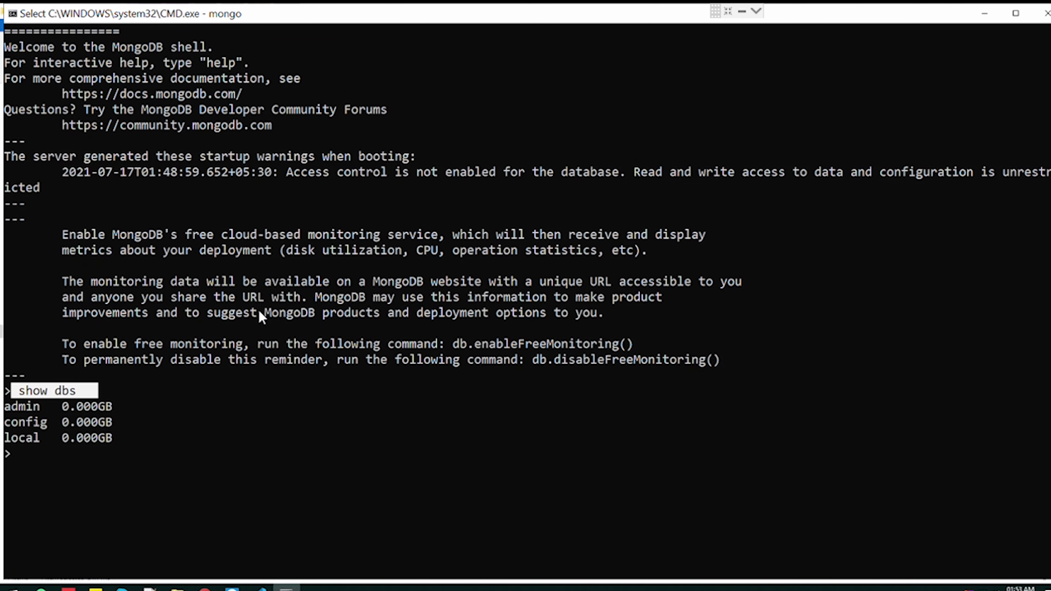